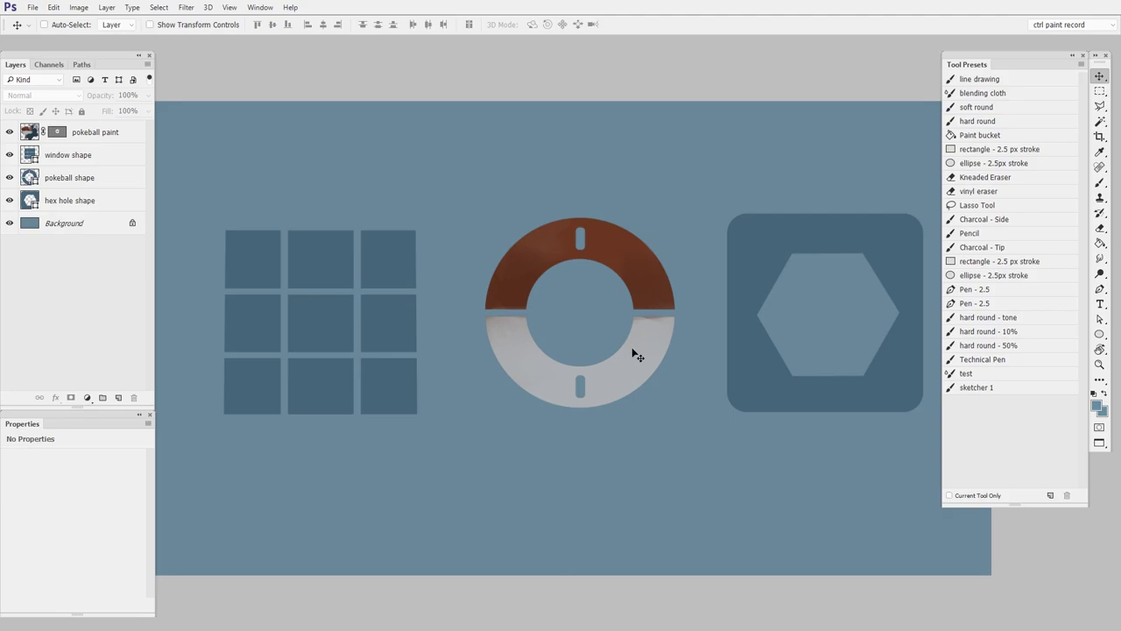
Split the Paths panel off the Layers/Channels group into its own floating panel
left_click_drag(81, 64, 219, 56)
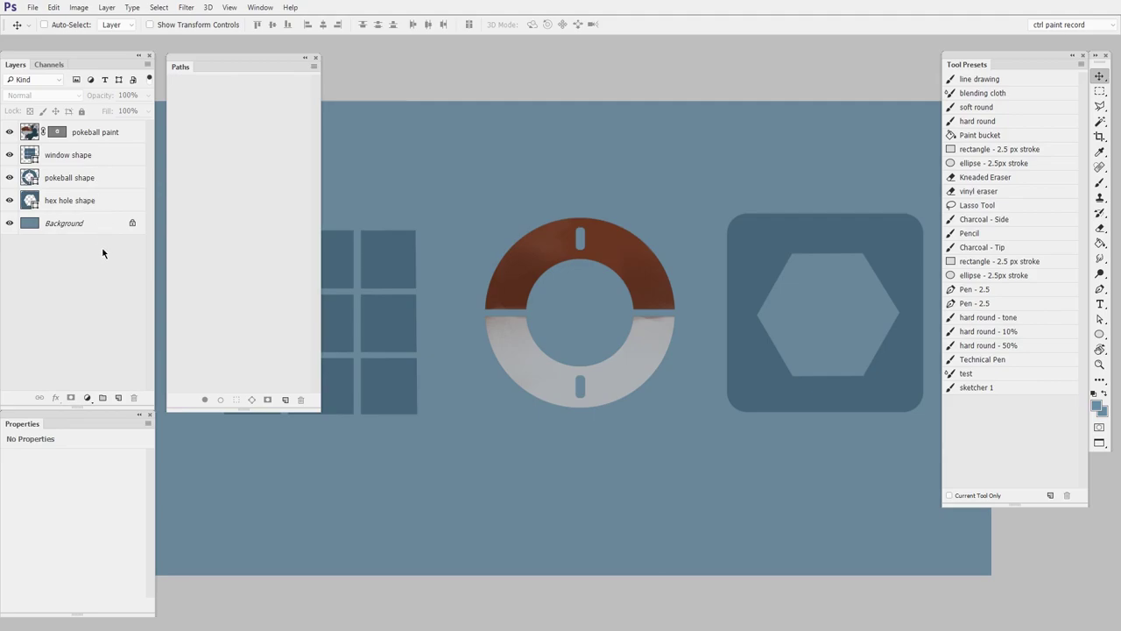
Free-transform the window shape layer's grid, stretching it taller and tilting it about 1.5 degrees
key("z")
left_click_drag(596, 415, 649, 475)
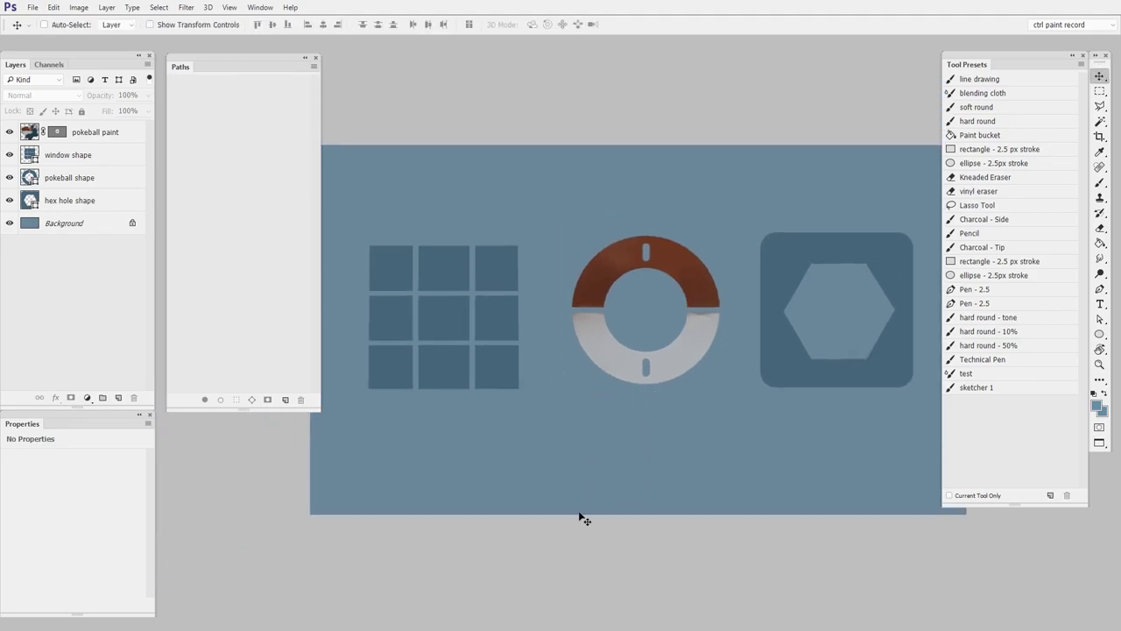
left_click(81, 155)
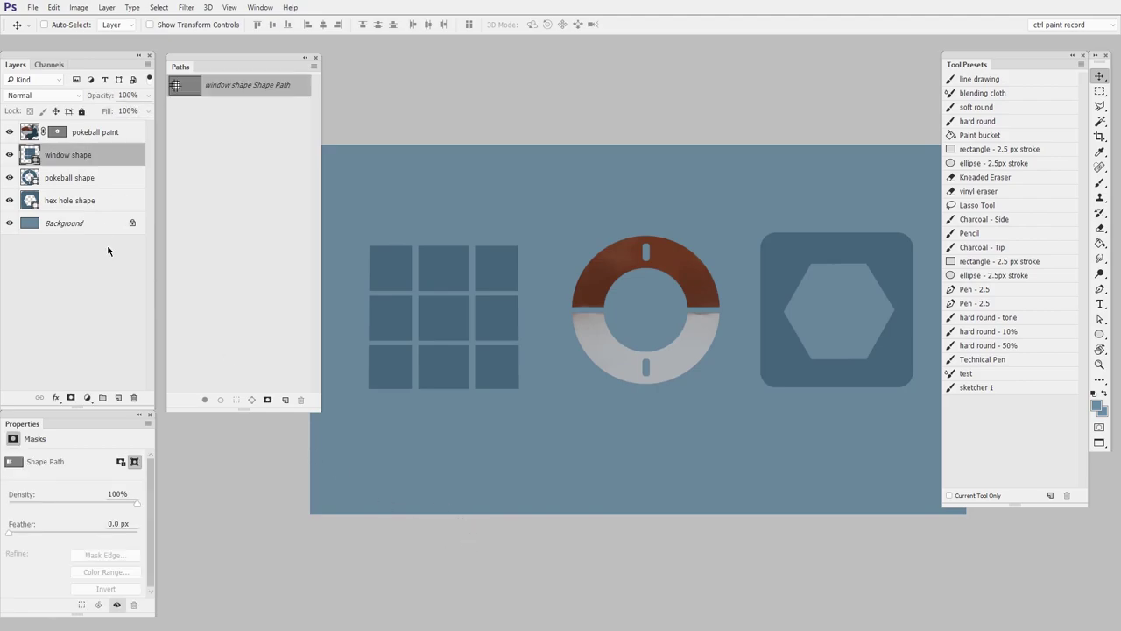
key("ctrl+t")
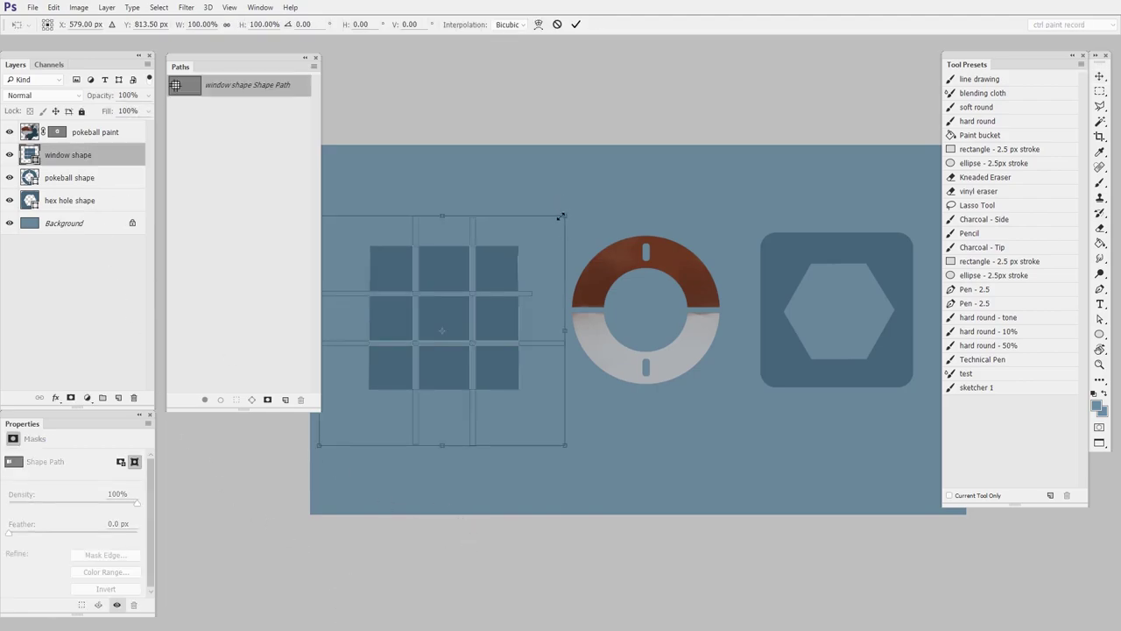
left_click_drag(561, 216, 575, 160)
left_click_drag(613, 193, 543, 271)
key("Return")
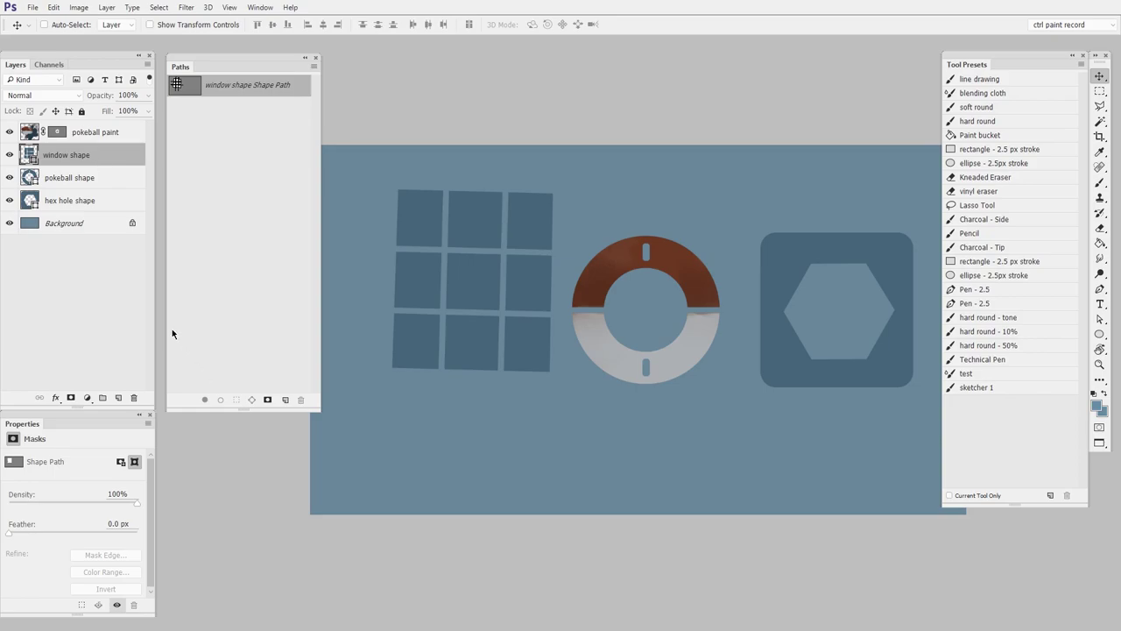
left_click(92, 223)
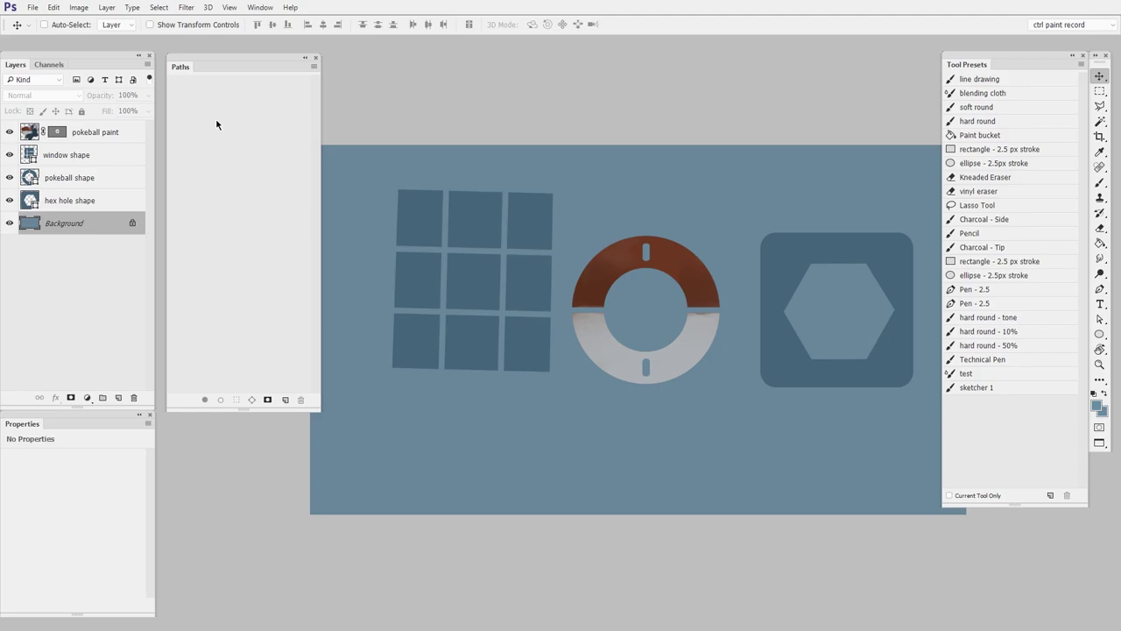
In a new path, draw a closed three-corner triangle below the lifebuoy with the Pen in Path mode
left_click(285, 400)
key("p")
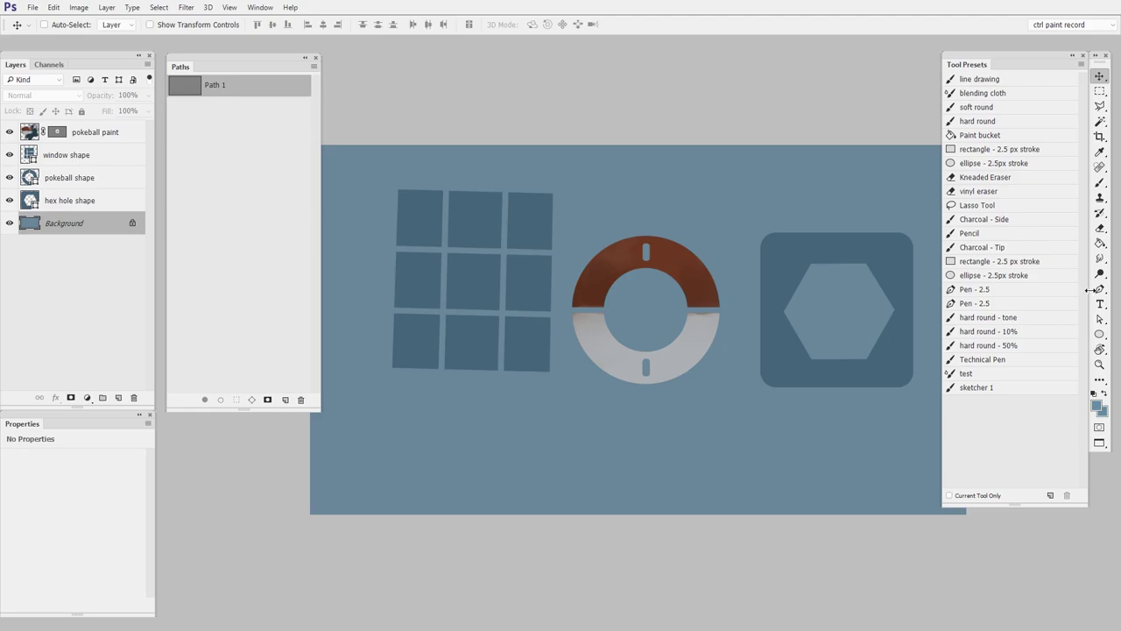
left_click(57, 24)
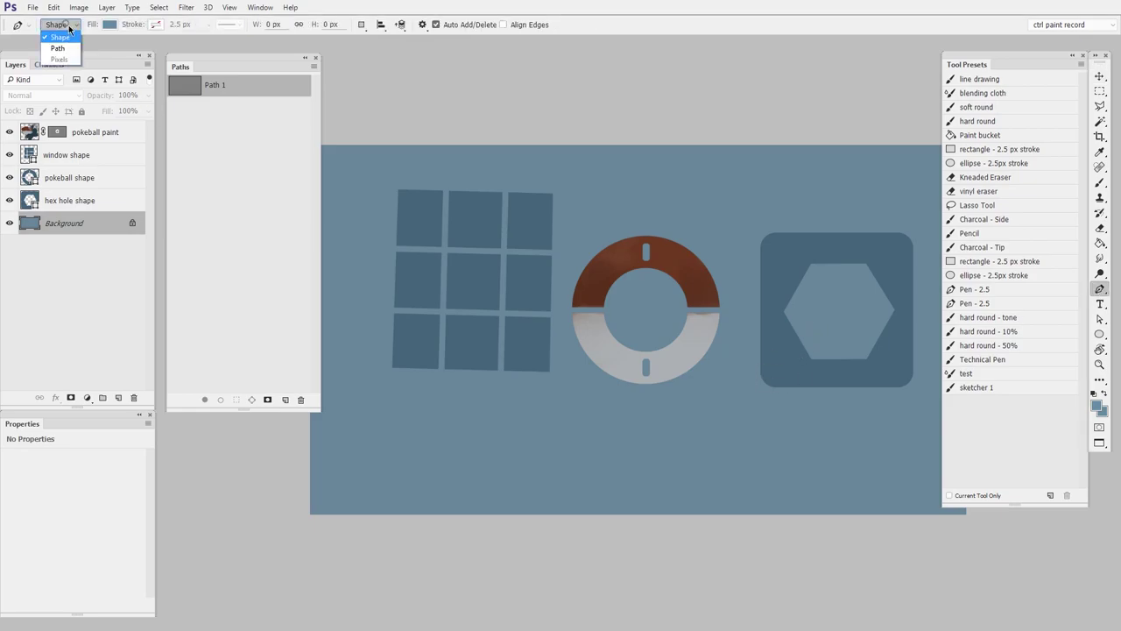
left_click(70, 48)
left_click(515, 454)
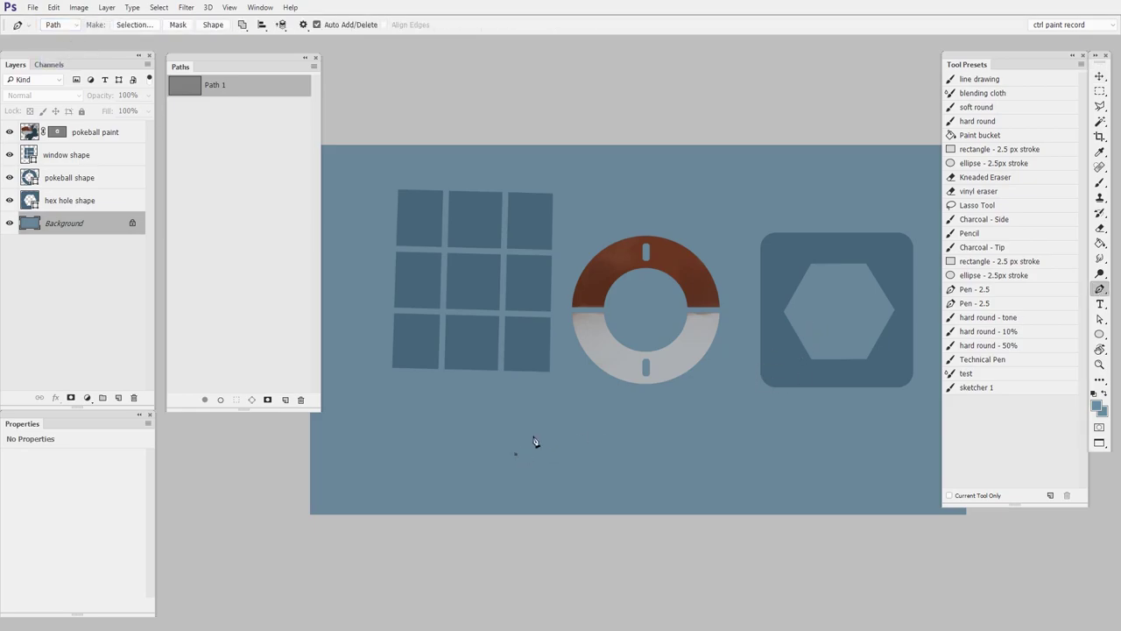
left_click(583, 397)
left_click(637, 479)
left_click(515, 454)
Rename Path 1 to 'triangle path'
double_click(211, 84)
type("triangle path")
key("Return")
left_click(251, 154)
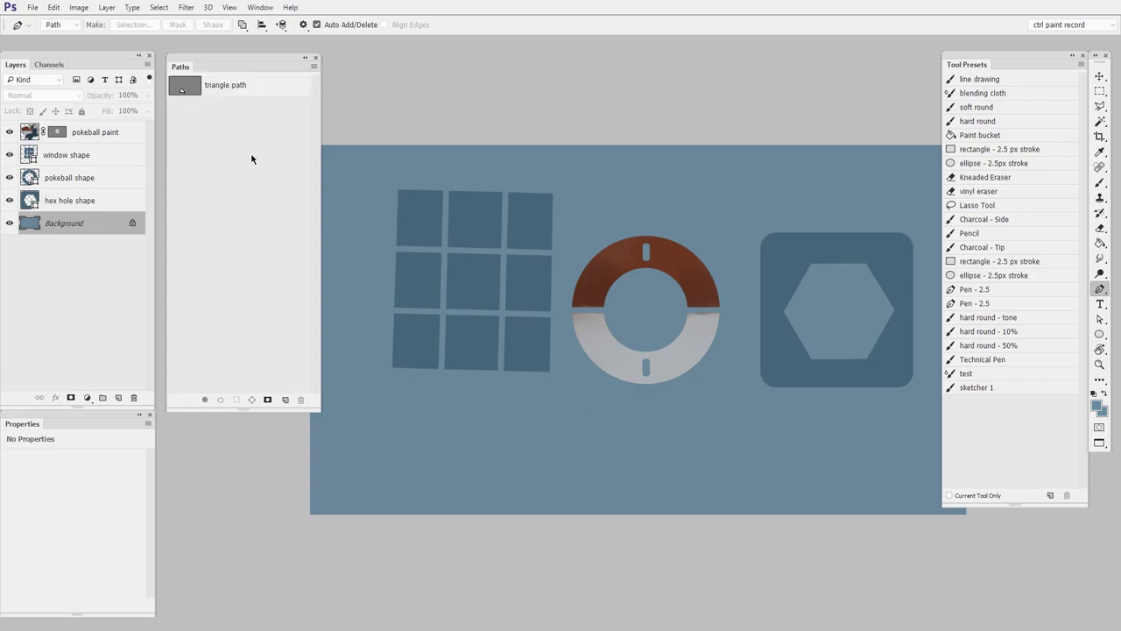
left_click(245, 85)
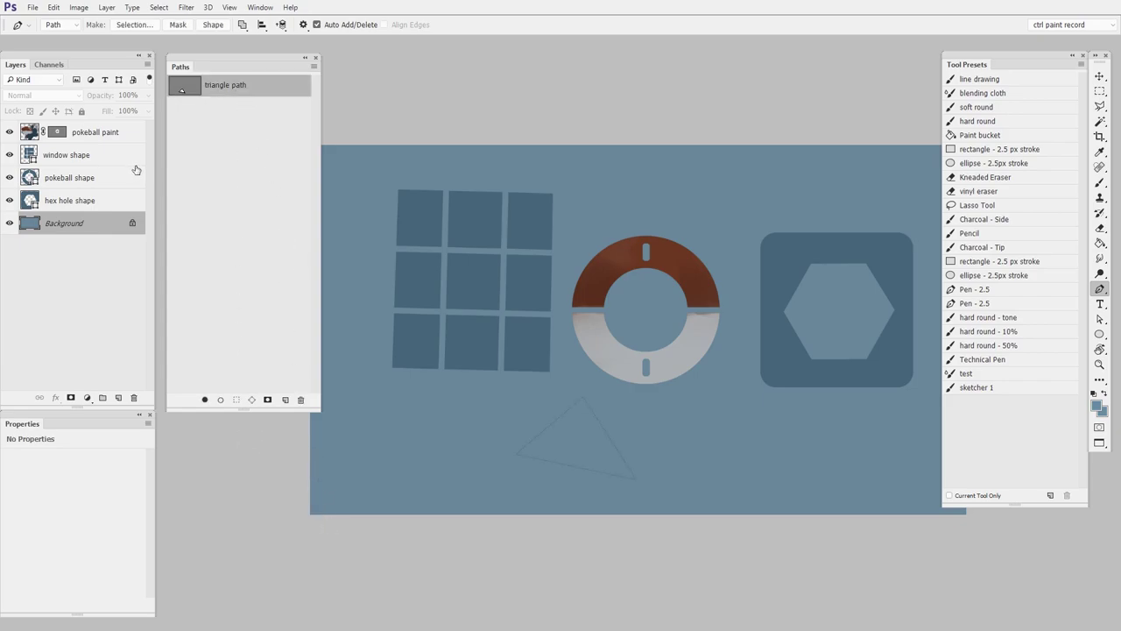
Add a Solid Color fill layer named 'triangle shape' from the triangle path
left_click(108, 7)
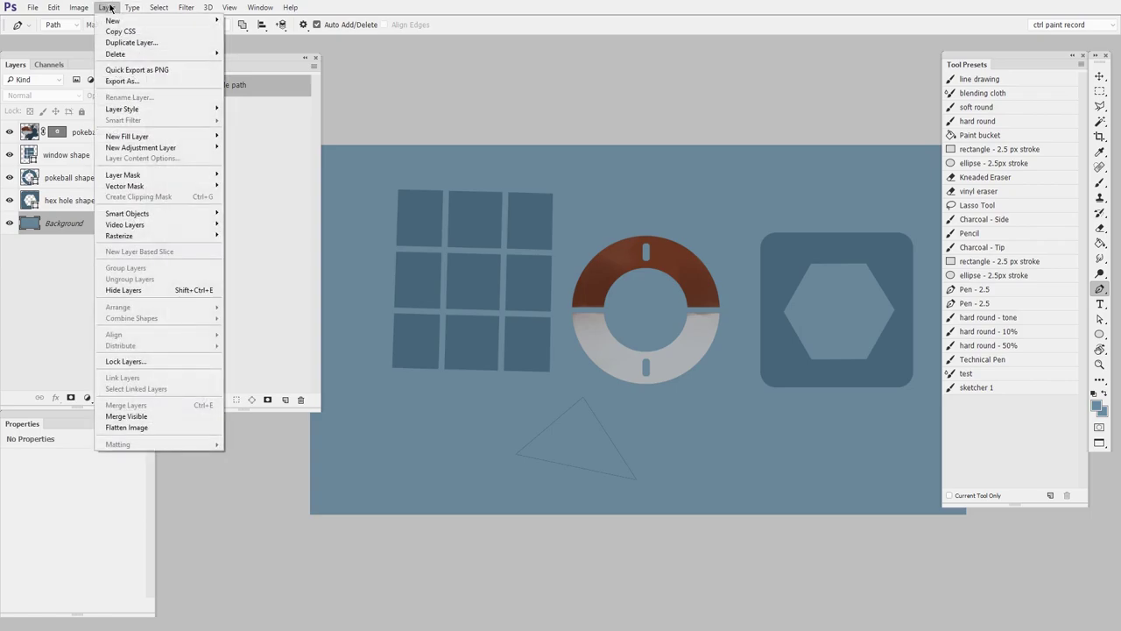
mouse_move(207, 142)
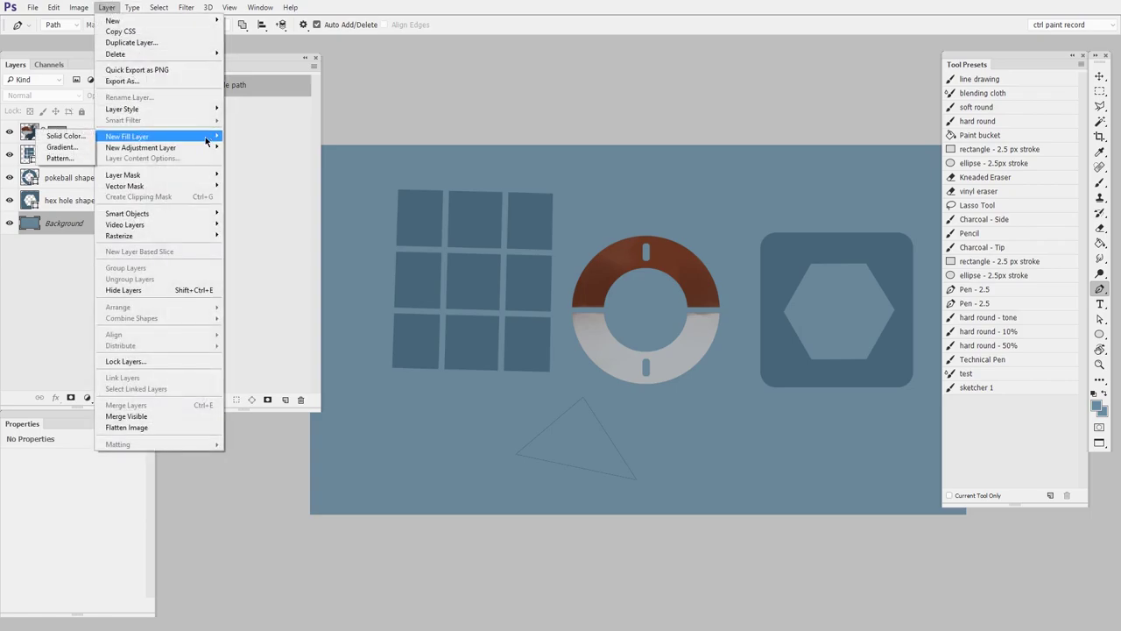
left_click(67, 136)
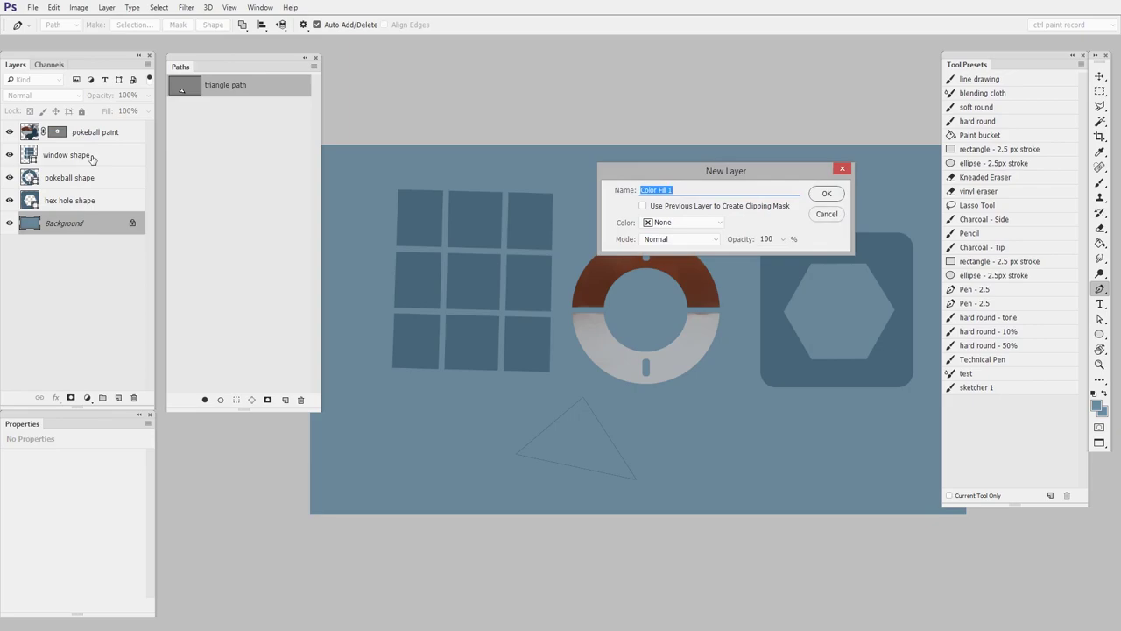
type("triangle shape")
left_click(826, 193)
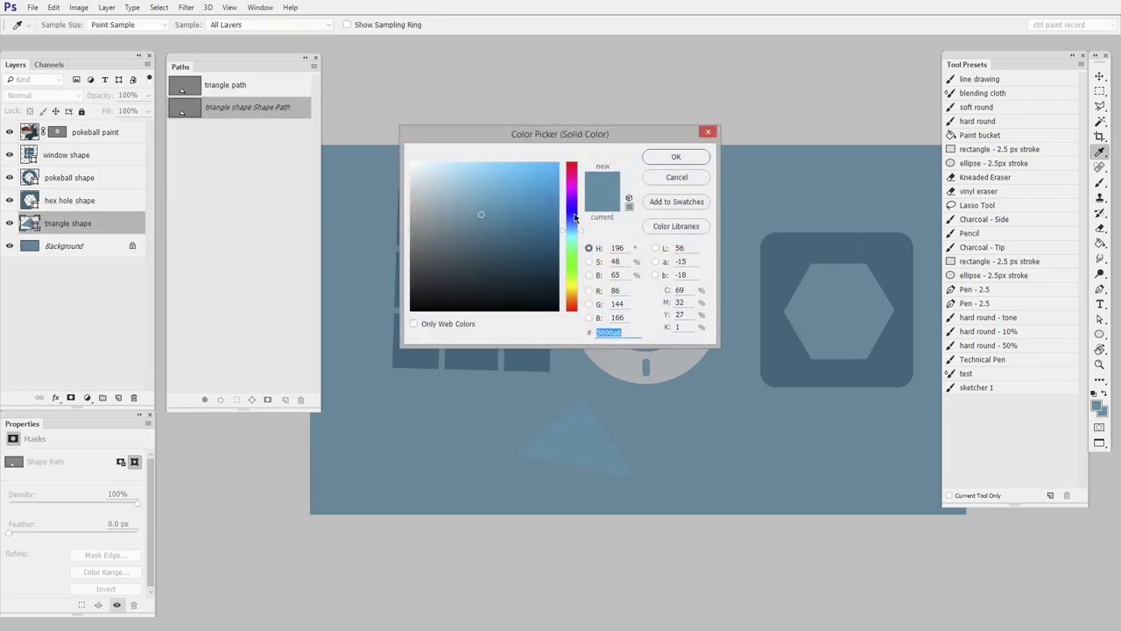
Set the triangle fill colour to dark red #6b2319
left_click_drag(575, 217, 574, 299)
left_click_drag(536, 175, 524, 248)
left_click(576, 308)
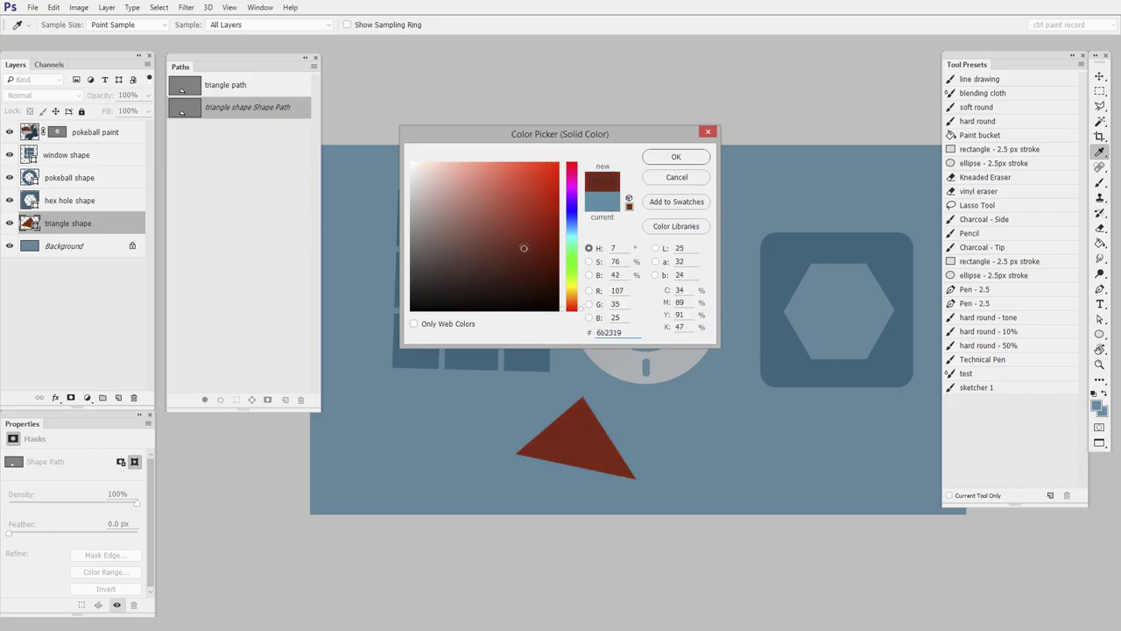
left_click(705, 159)
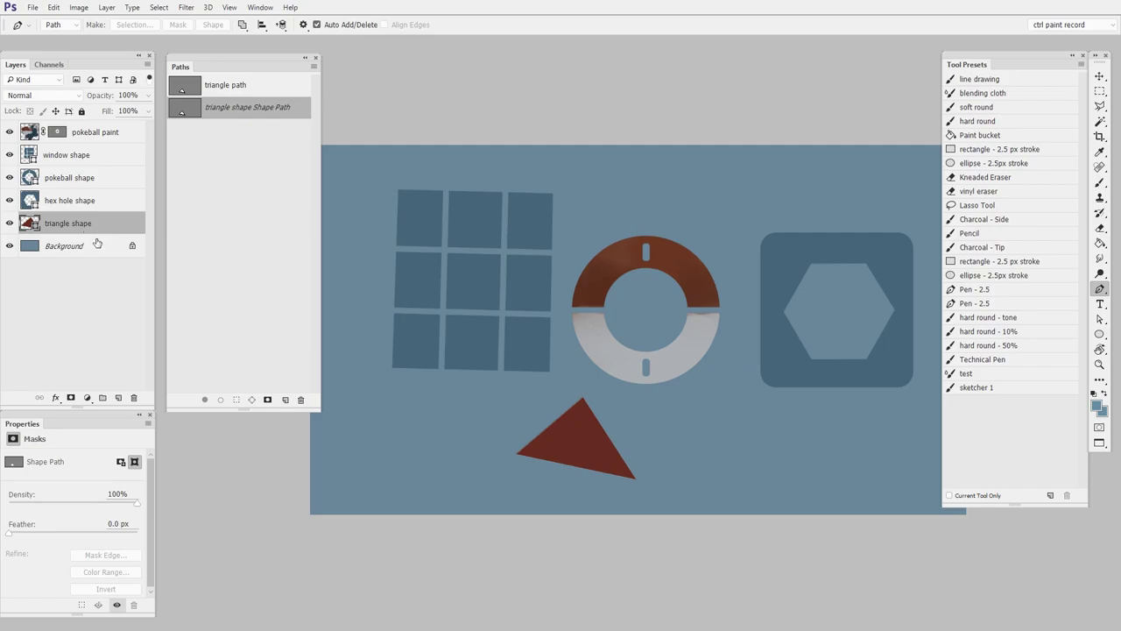
left_click(258, 91)
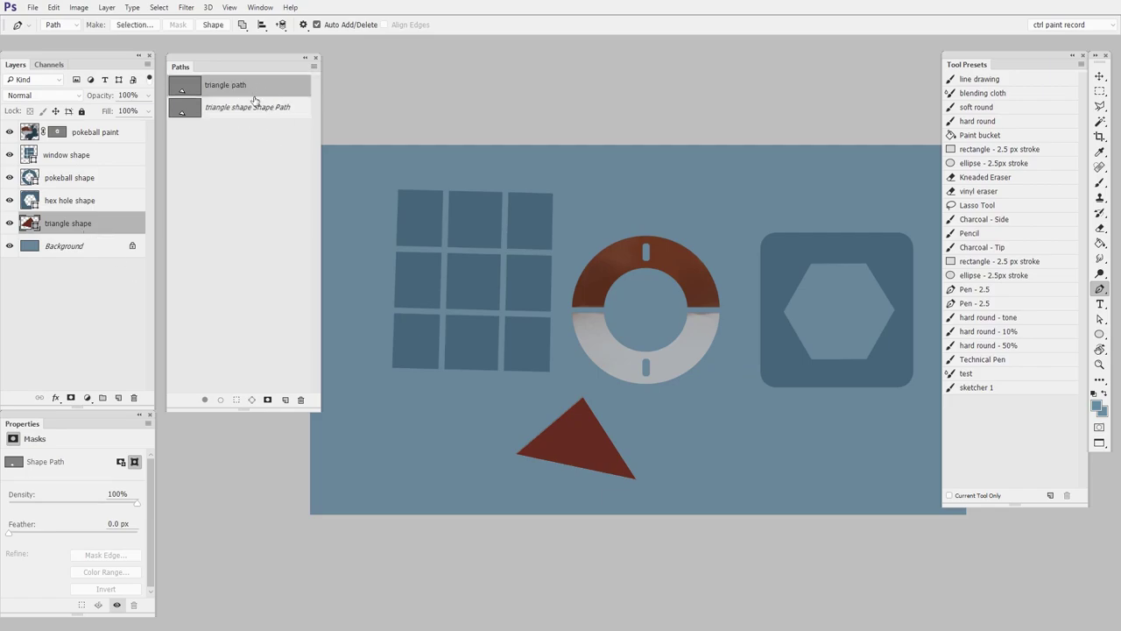
key("v")
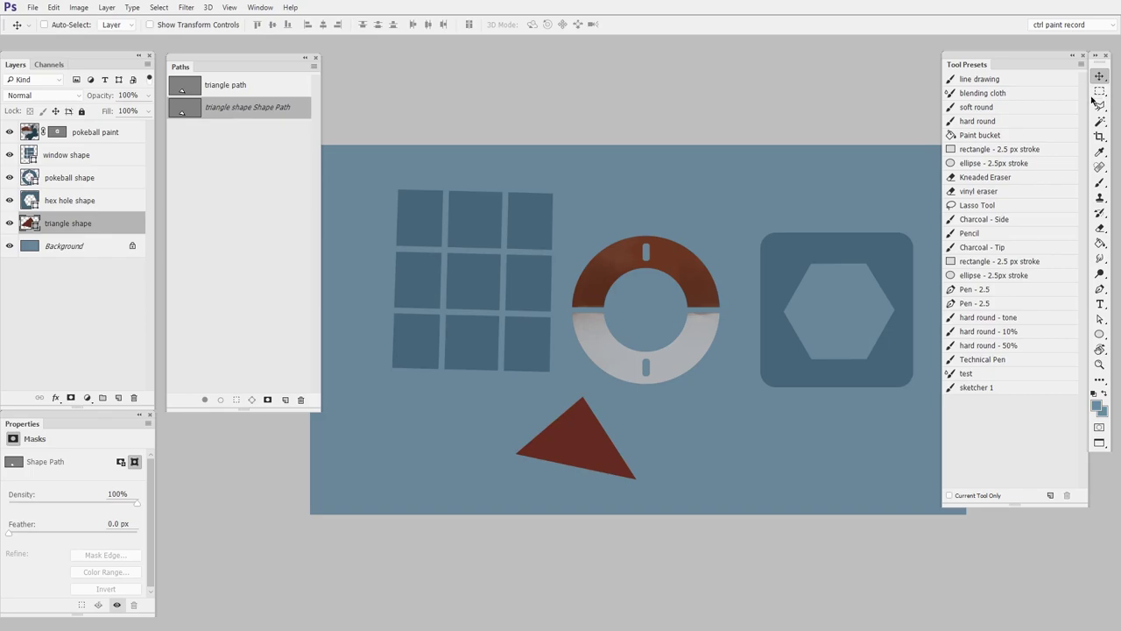
Move the red triangle shape layer up to the top right and rotate it about -11°
left_click(253, 155)
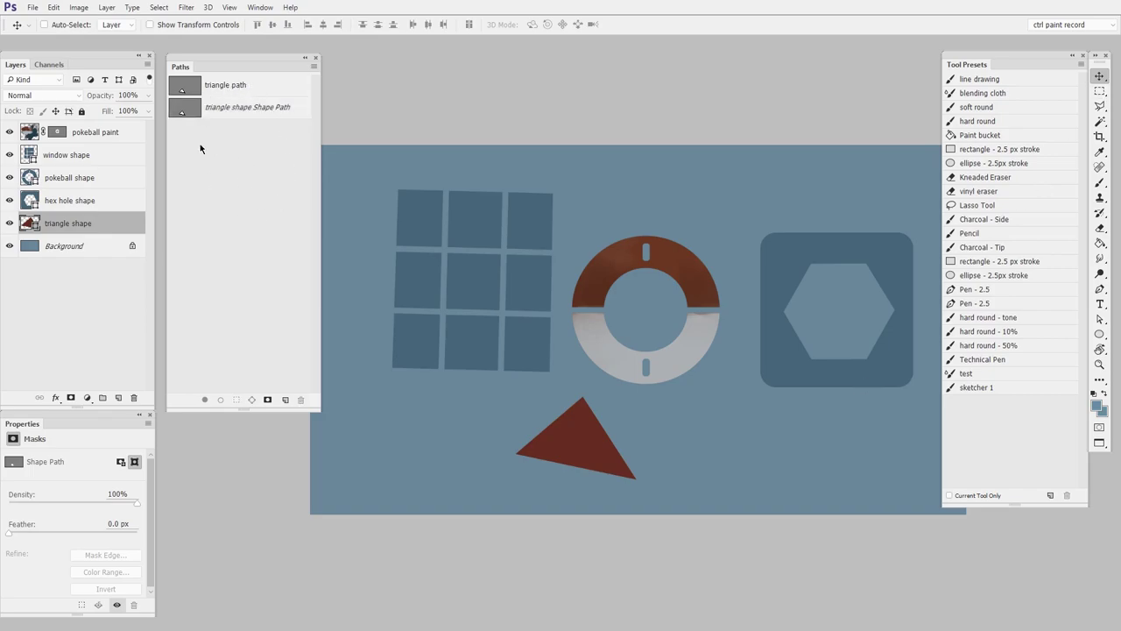
left_click(110, 301)
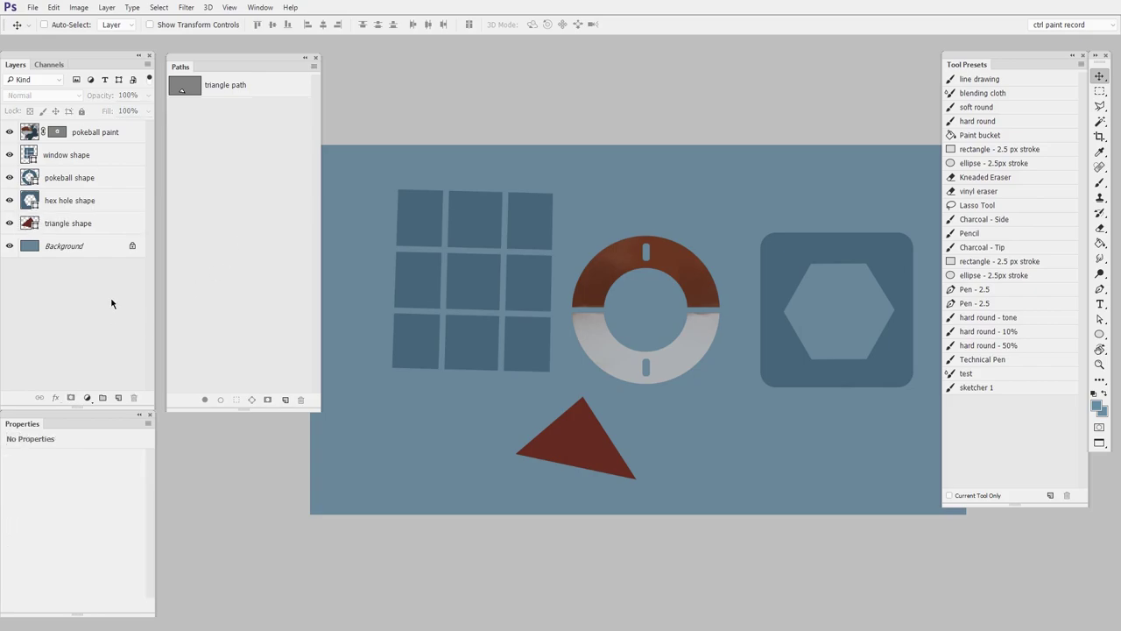
left_click(91, 226)
left_click_drag(625, 453, 814, 182)
key("ctrl+t")
left_click_drag(834, 219, 771, 242)
key("Return")
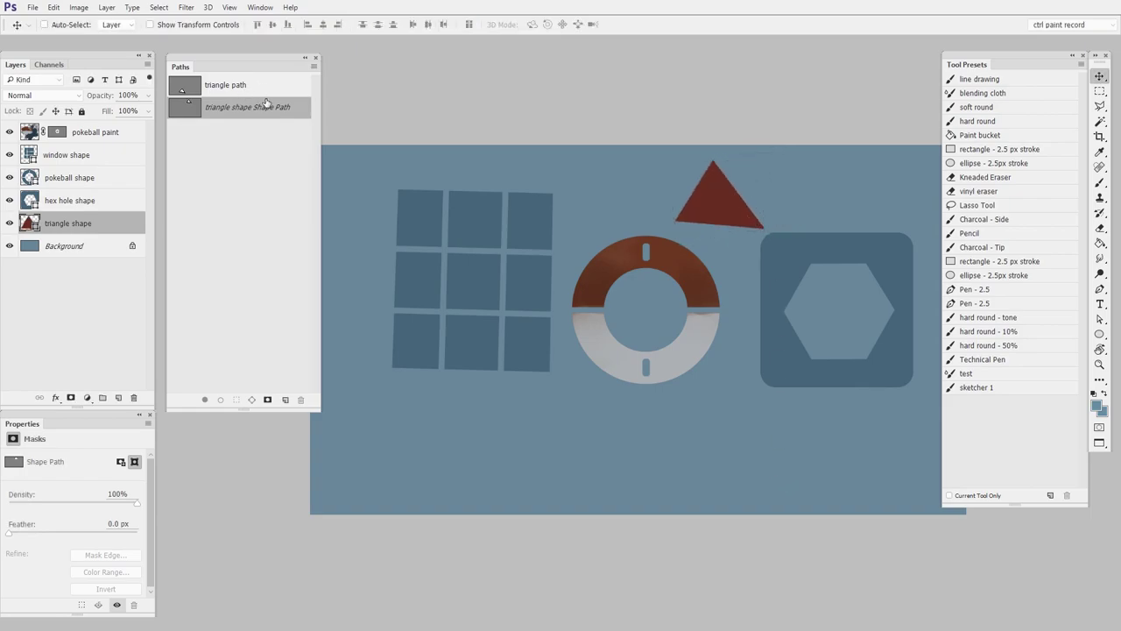
Show the saved triangle path outline, which stays below the lifebuoy, zooming in then out
left_click(236, 87)
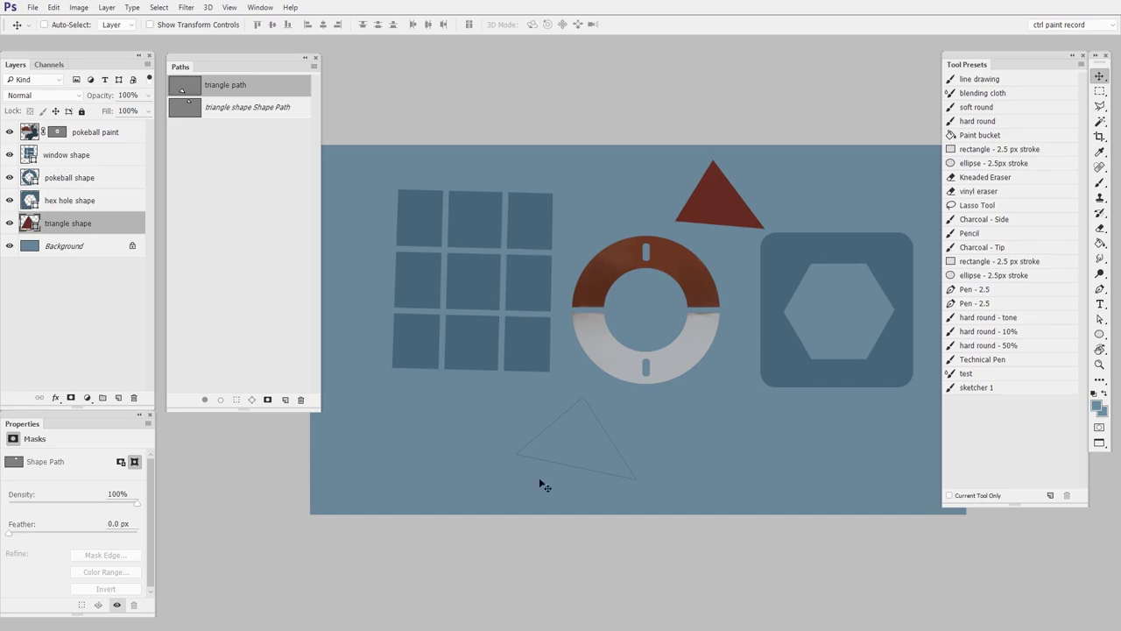
left_click_drag(545, 486, 703, 377)
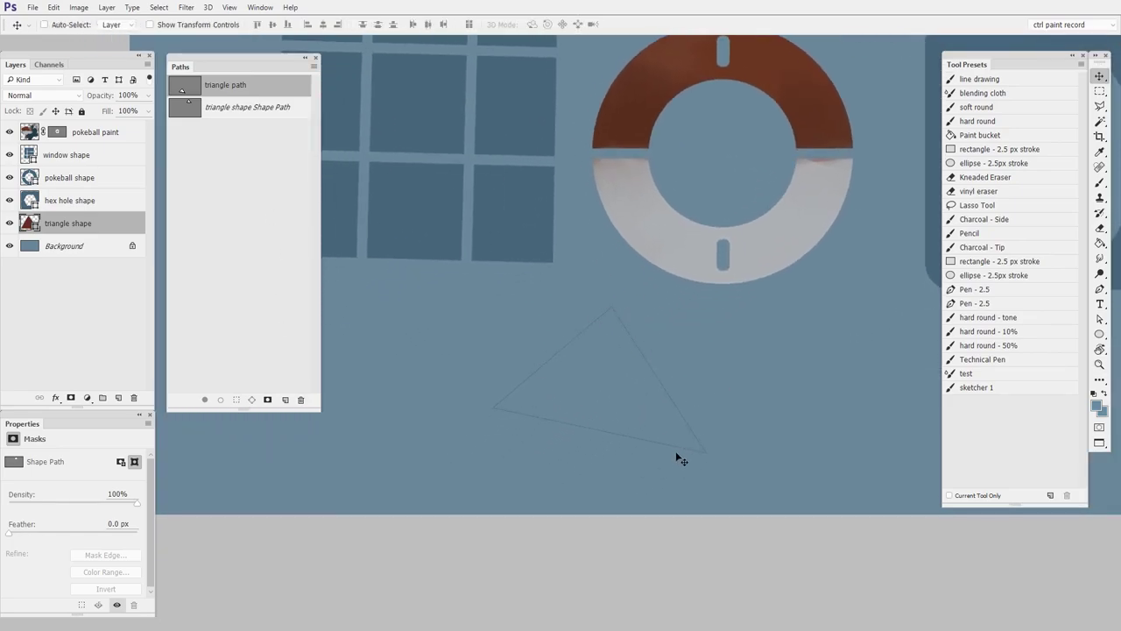
key("z")
left_click_drag(677, 457, 604, 434)
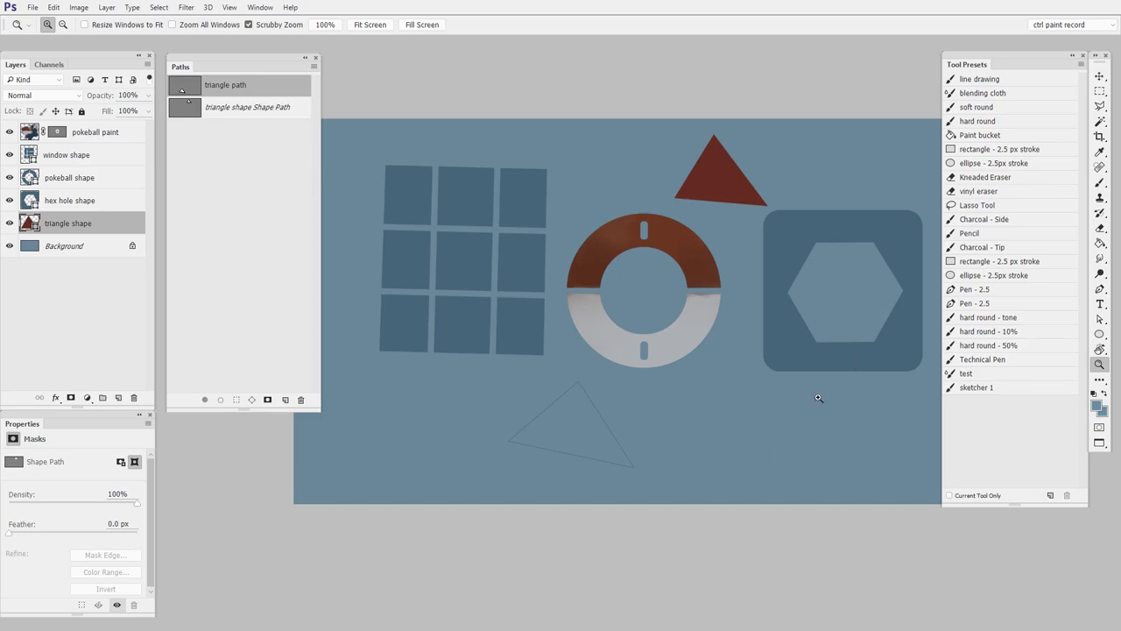
left_click(1101, 78)
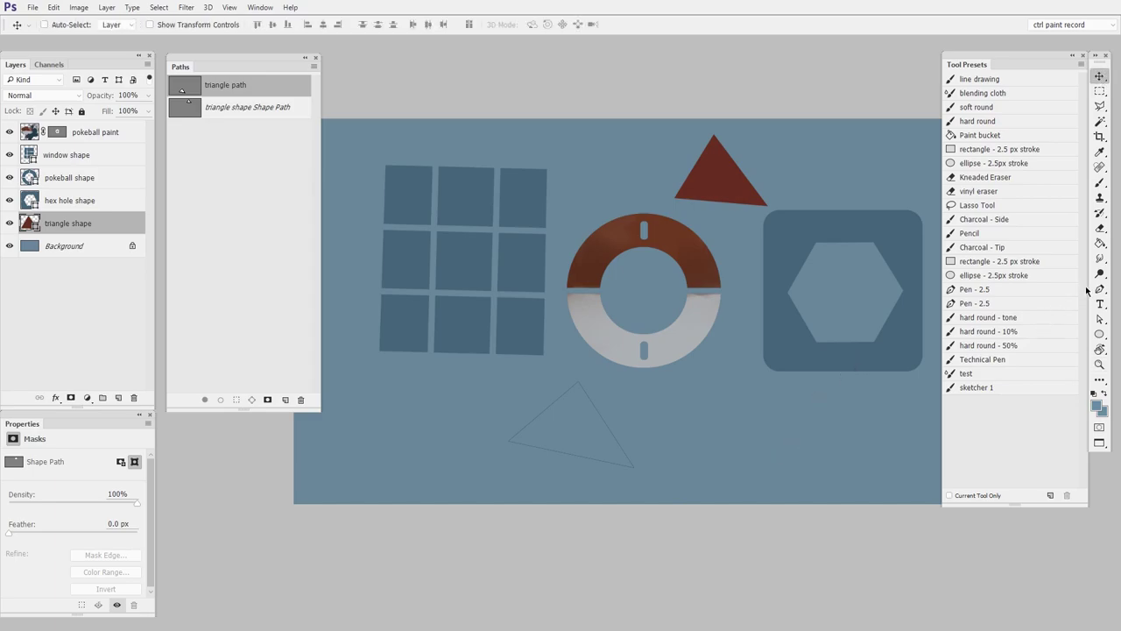
Nudge the hex hole shape layer about 21 px lower and zoom in to check it
left_click_drag(906, 243, 903, 262)
key("z")
left_click(881, 306)
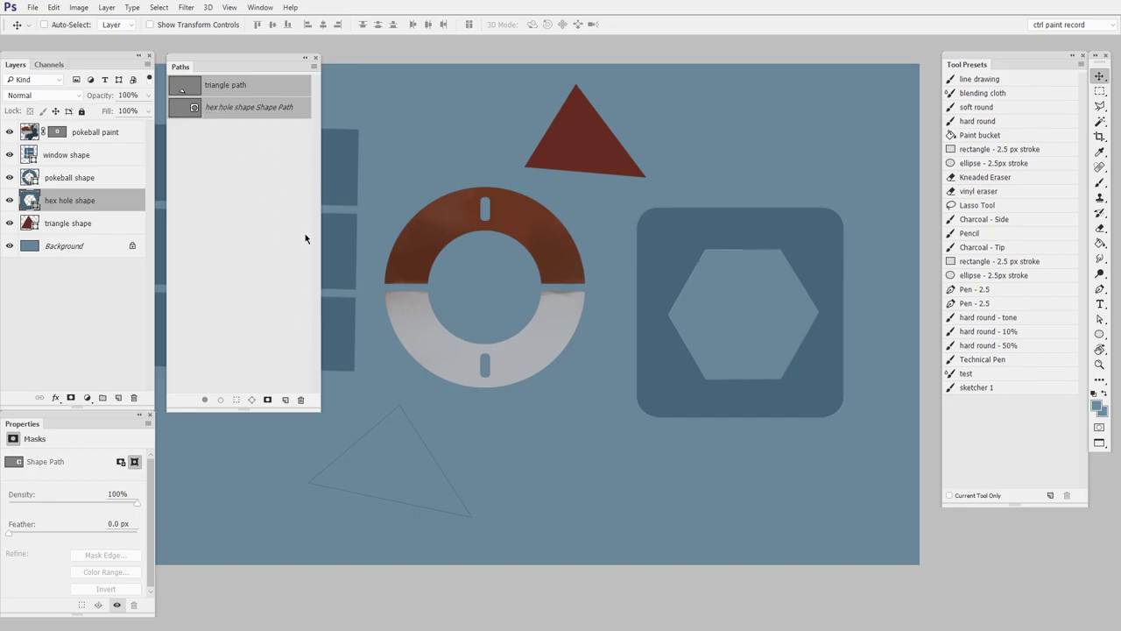
left_click(120, 325)
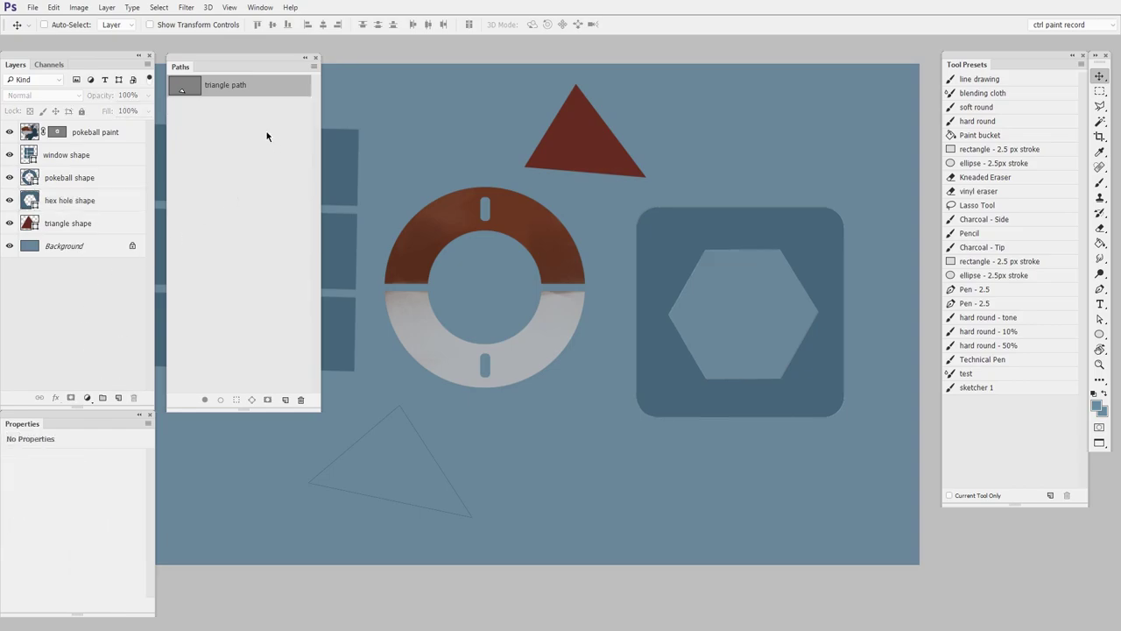
left_click(100, 198)
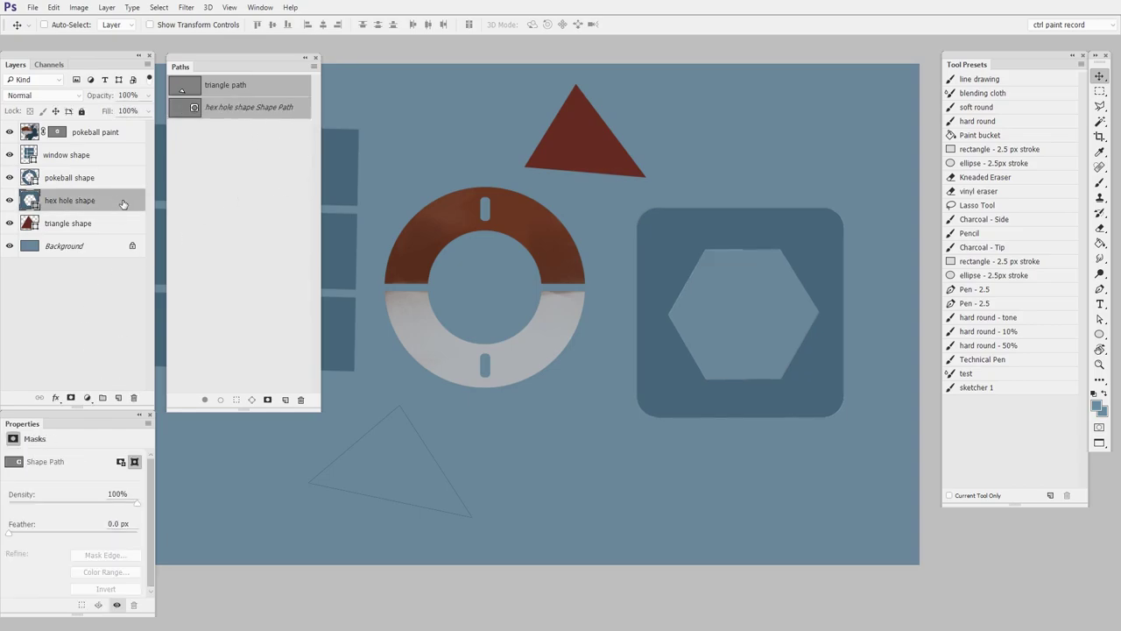
Save the hex hole shape's Shape Path as 'Hex hole Path'
left_click_drag(255, 111, 254, 107)
double_click(254, 107)
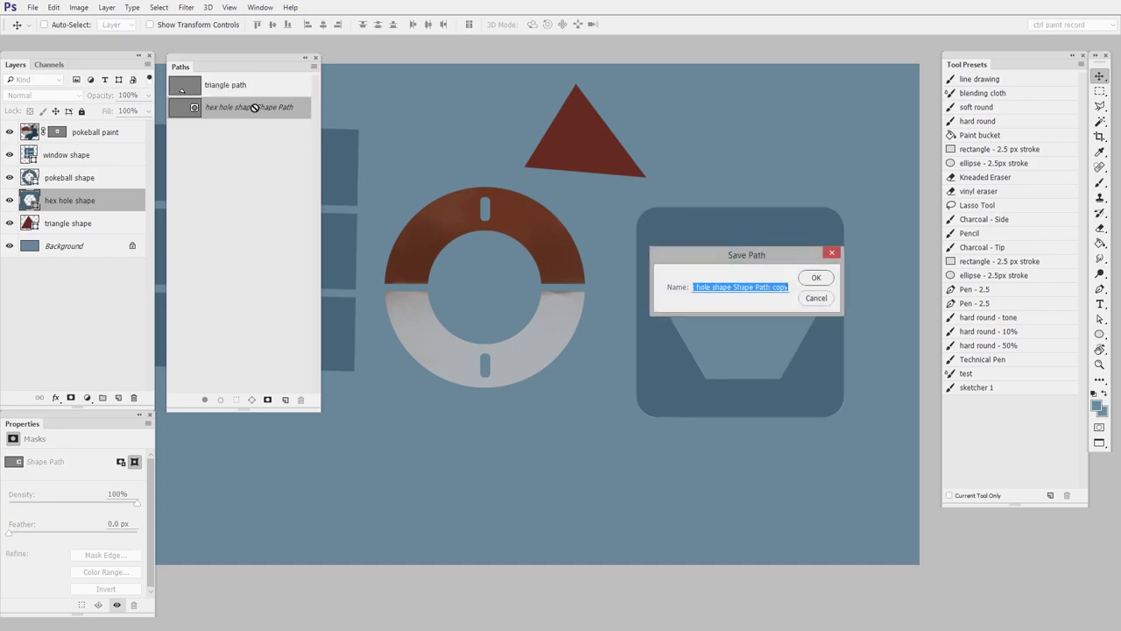
left_click_drag(757, 257, 404, 104)
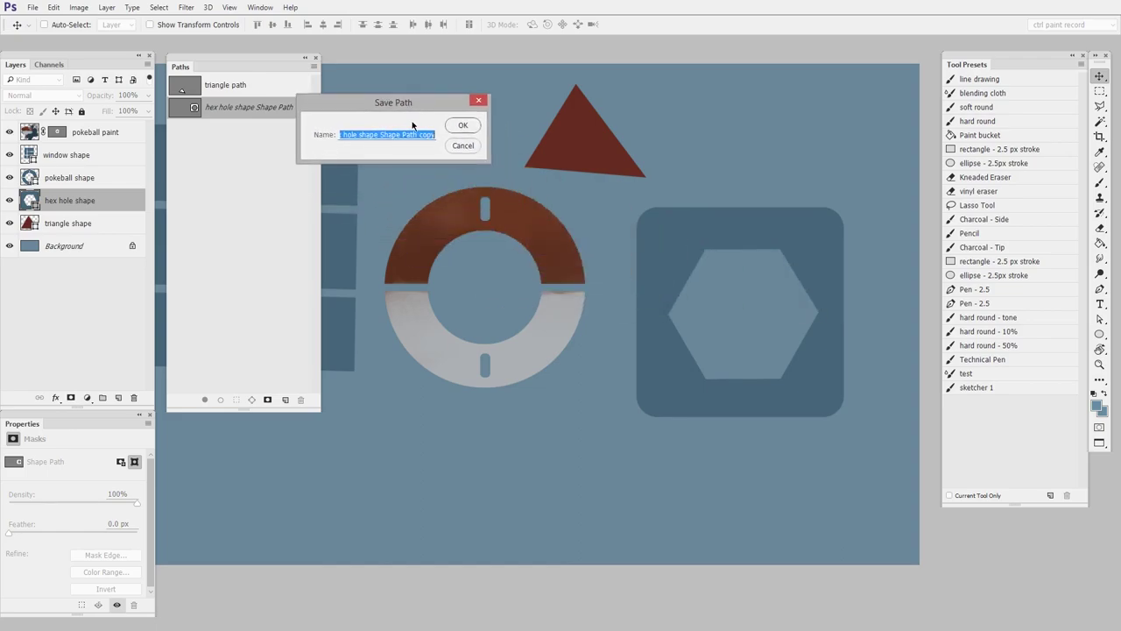
type("Hex hole Path")
key("Return")
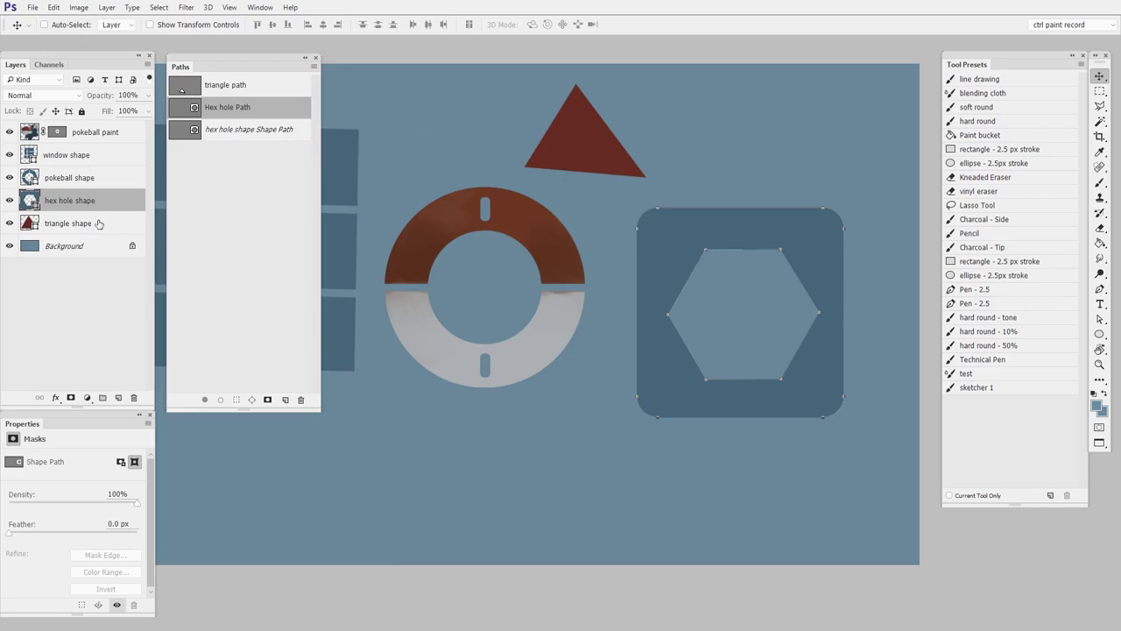
left_click(255, 157)
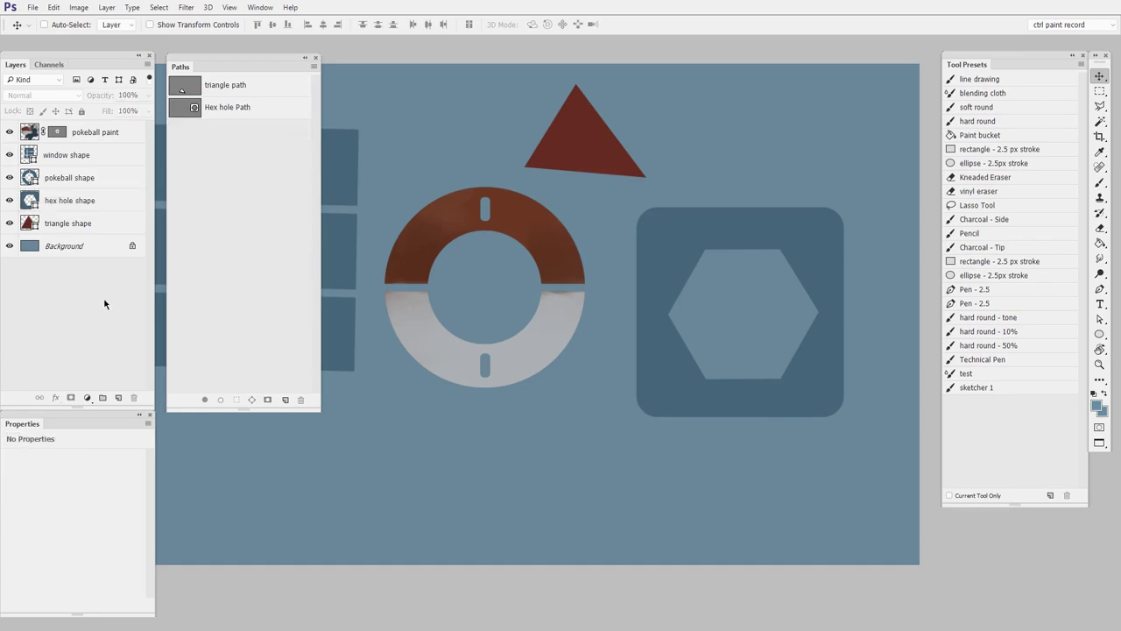
Drag the hex hole shape down-left, then show Hex hole Path at its original spot
left_click(94, 200)
left_click_drag(840, 262, 818, 383)
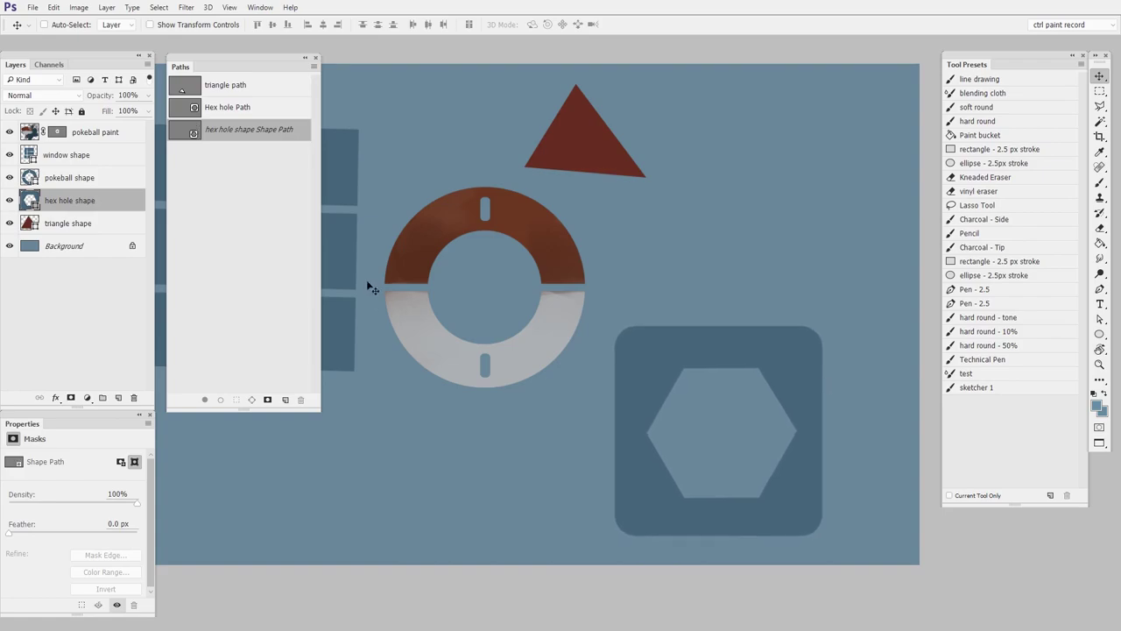
left_click(259, 112)
scroll(829, 371, "up", 1)
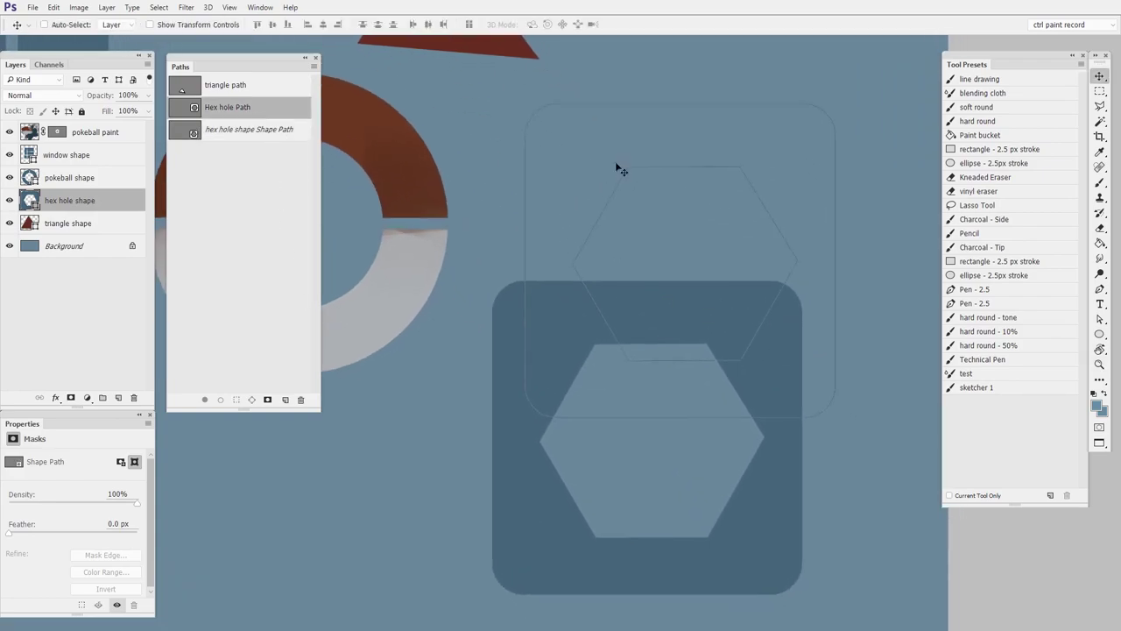
left_click(274, 186)
left_click(271, 113)
On the pokeball paint layer, sample the ring's dark brown (#582413) as the foreground colour
left_click_drag(388, 348, 681, 350)
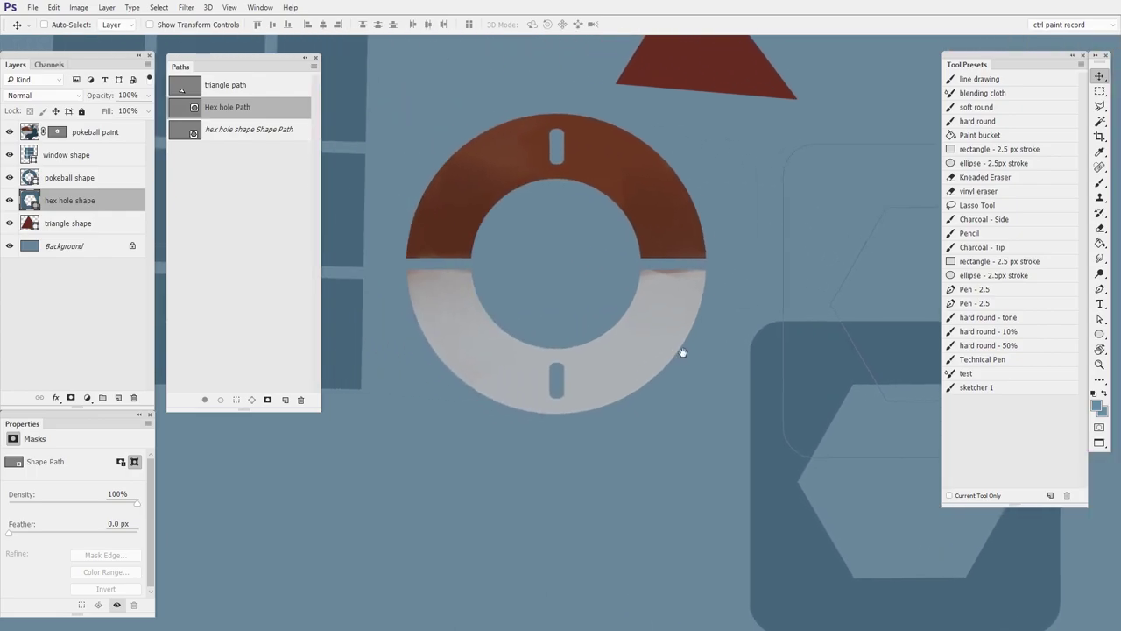
left_click(638, 394, "ctrl")
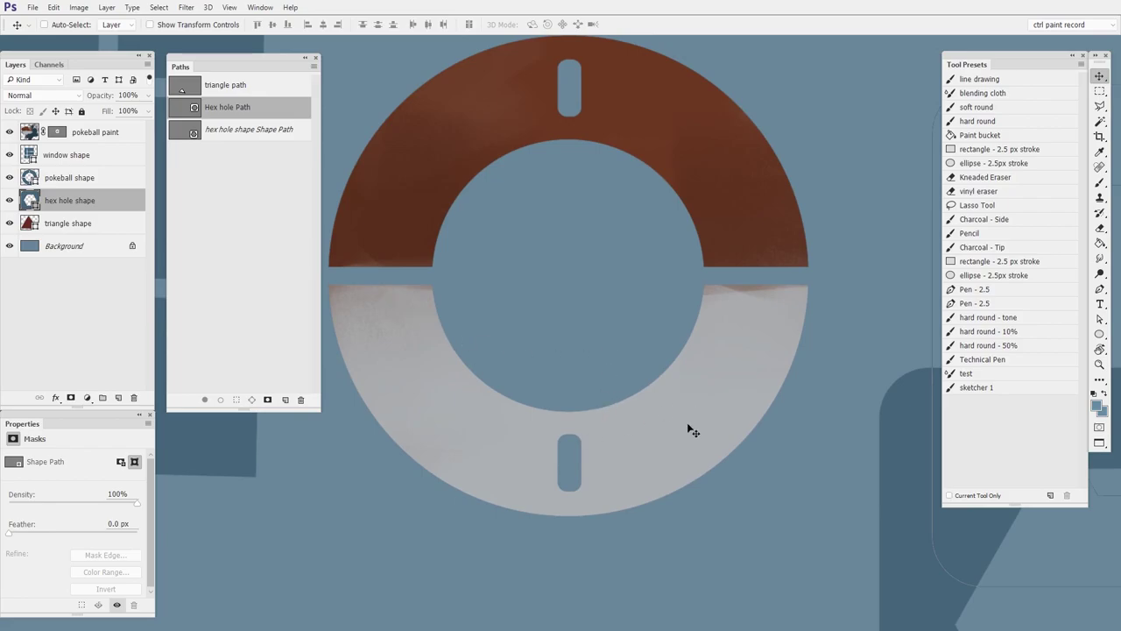
left_click(708, 435, "alt")
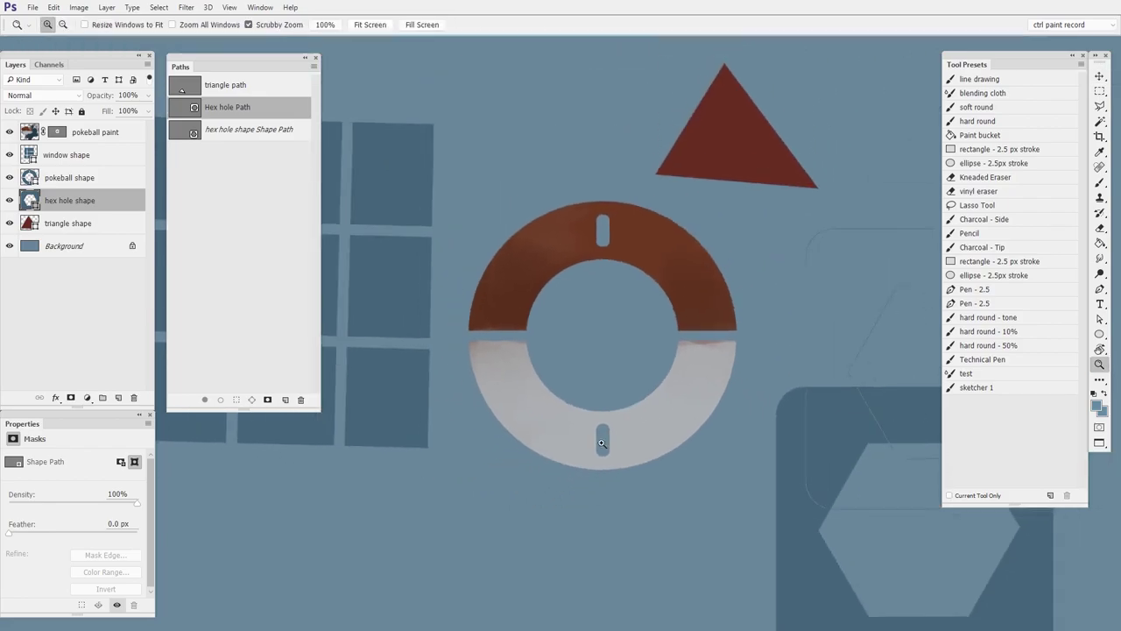
left_click(24, 133)
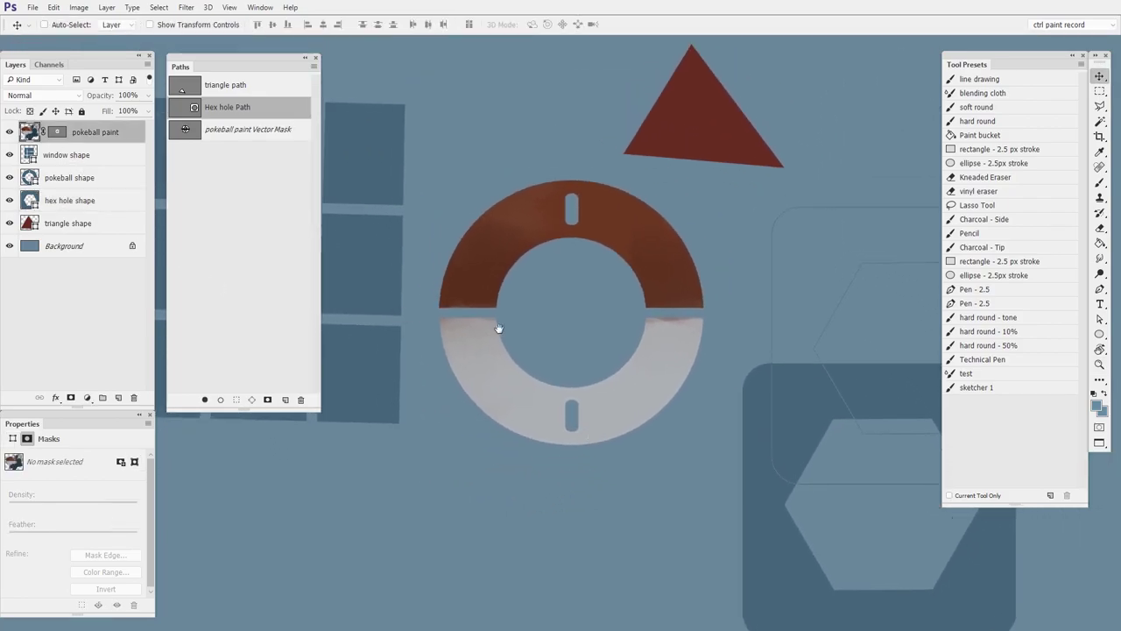
key("i")
left_click_drag(613, 133, 872, 107)
left_click(565, 288)
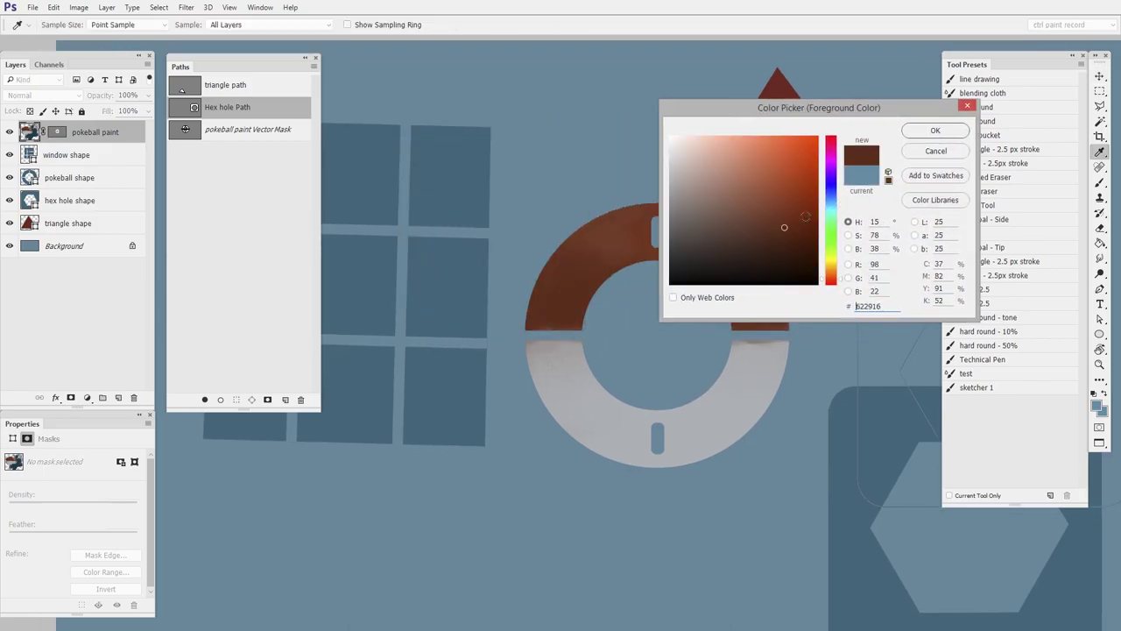
left_click(936, 133)
Brush brown along the ring's upper half, then grey over the lower edge
key("b")
mouse_move(546, 333)
left_mouse_down()
mouse_move(545, 302)
mouse_move(567, 272)
mouse_move(594, 286)
mouse_move(604, 253)
mouse_move(562, 297)
left_mouse_up()
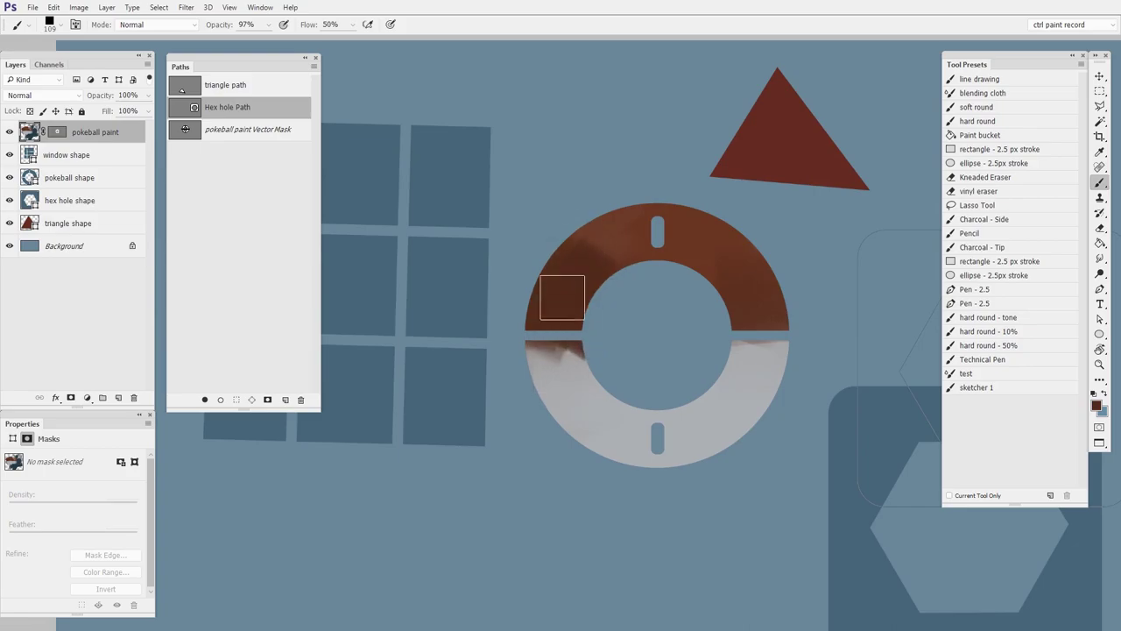
left_click(553, 378, "alt")
left_click_drag(552, 377, 603, 327)
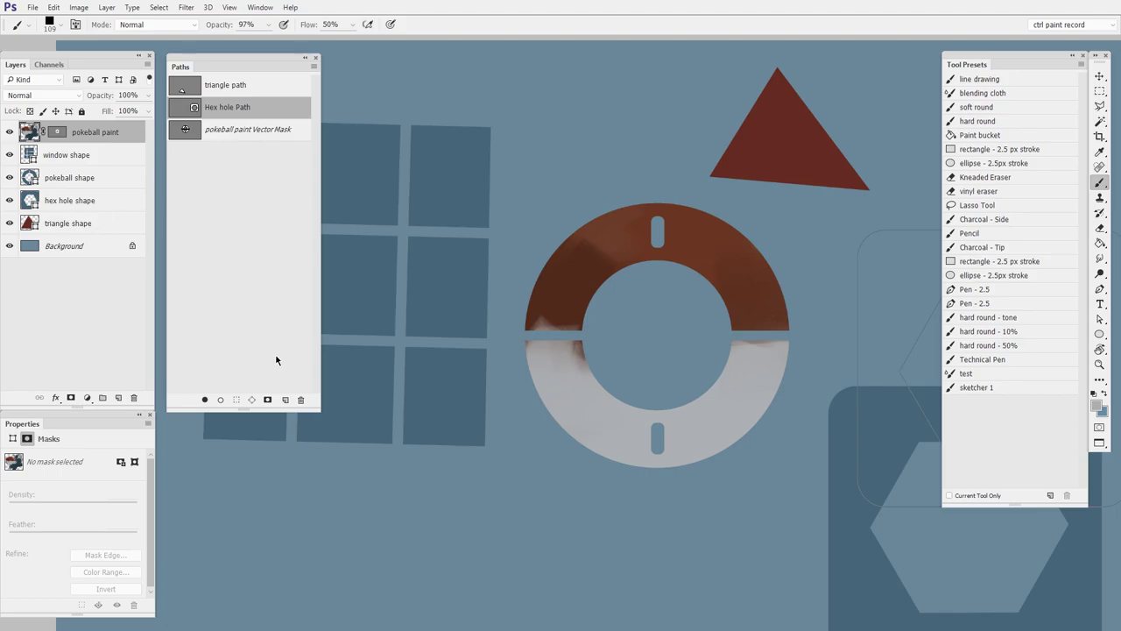
Save the window shape layer's Shape Path as 'Window path'
left_click_drag(730, 400, 636, 526)
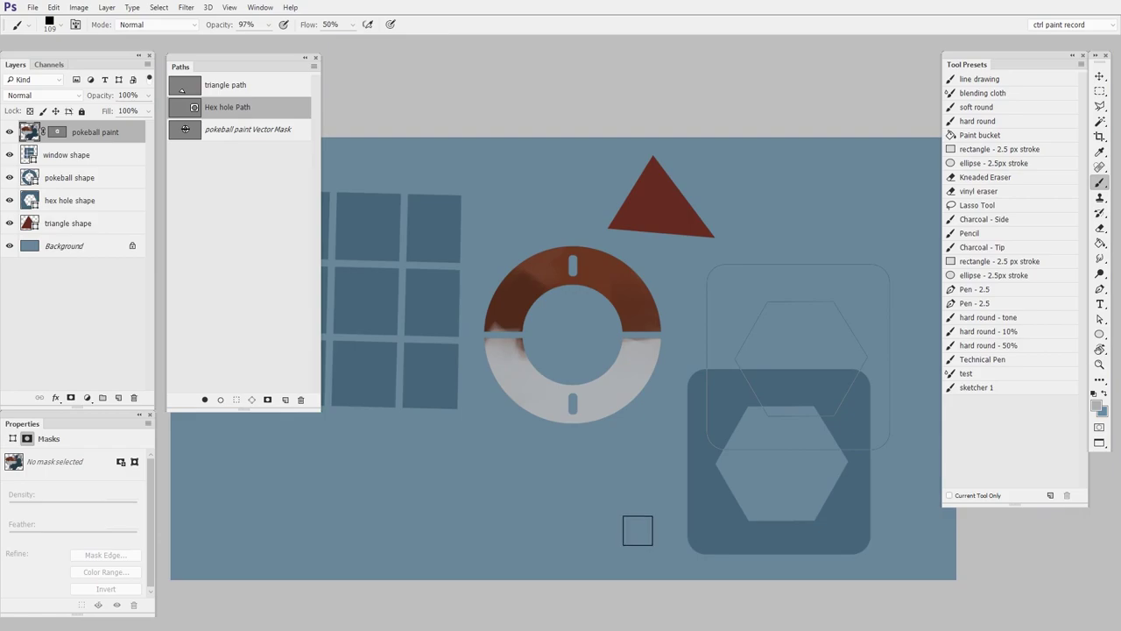
left_click_drag(653, 483, 787, 456)
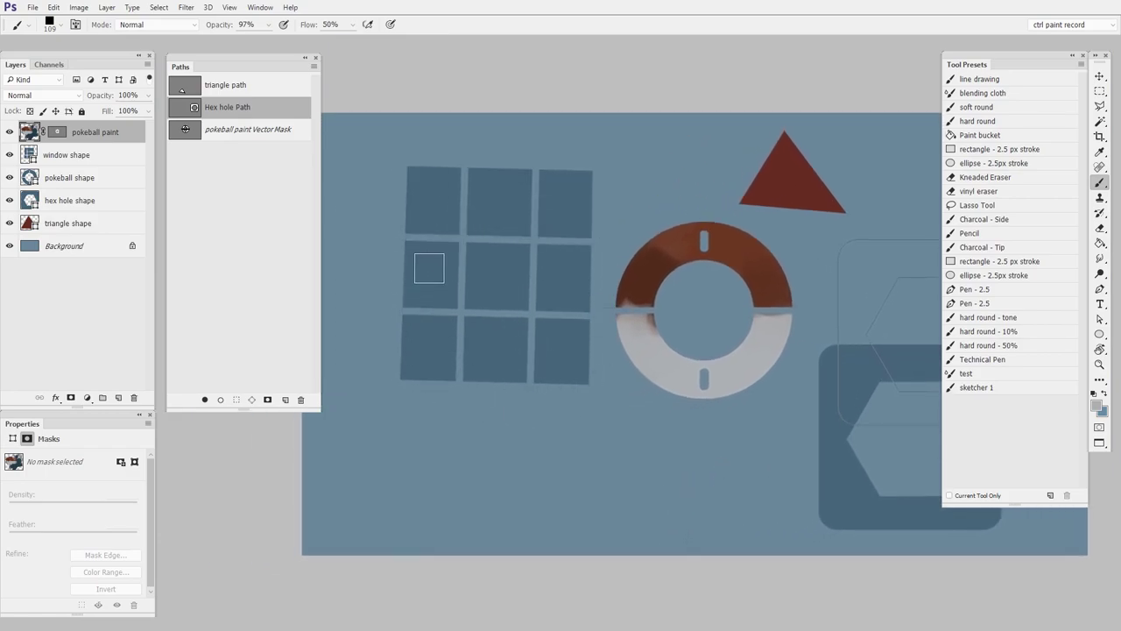
left_click_drag(478, 301, 543, 321)
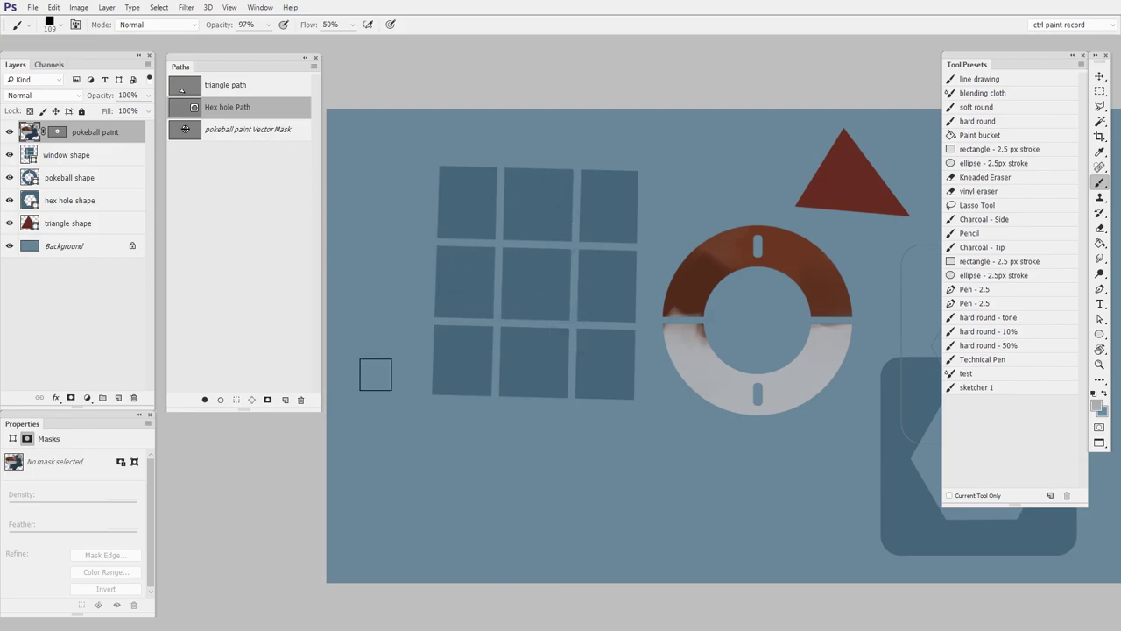
left_click(85, 156)
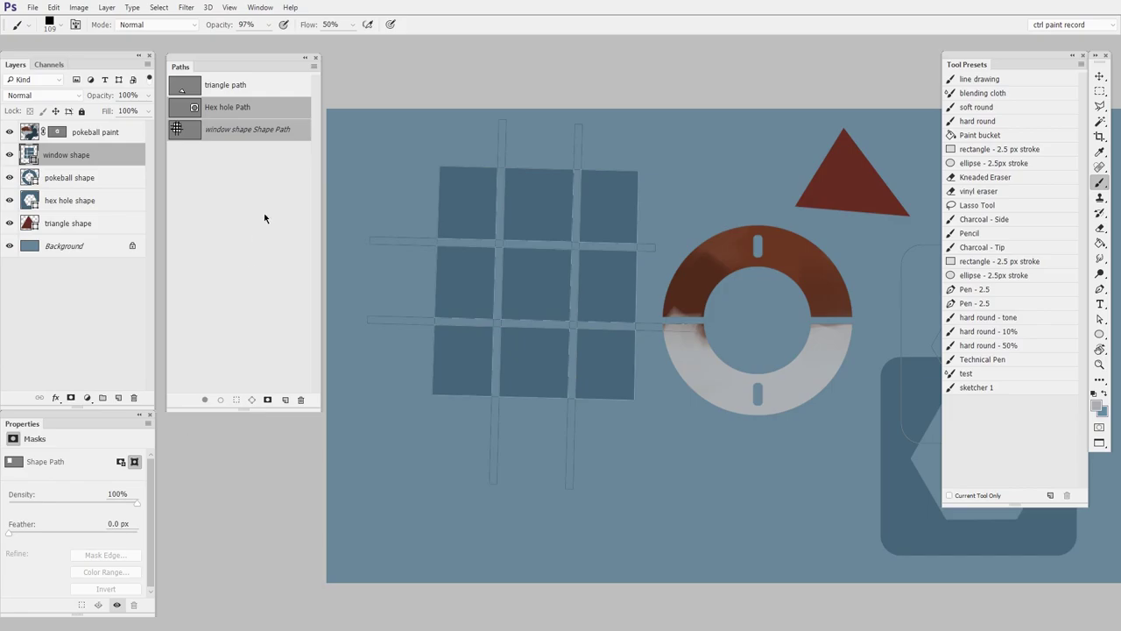
double_click(254, 129)
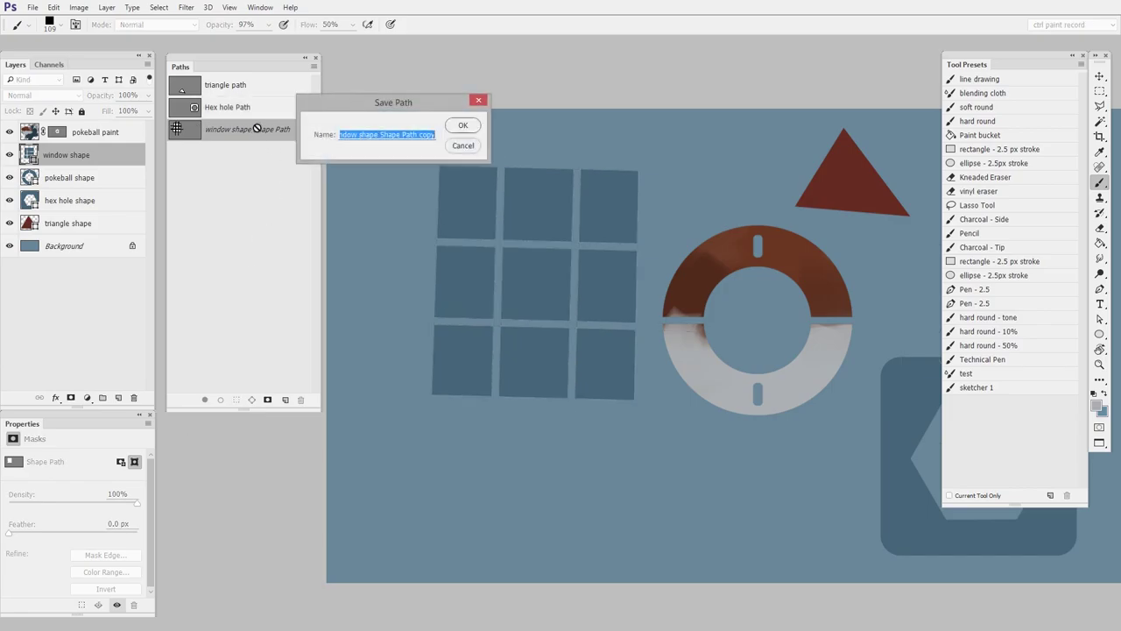
type("Window p")
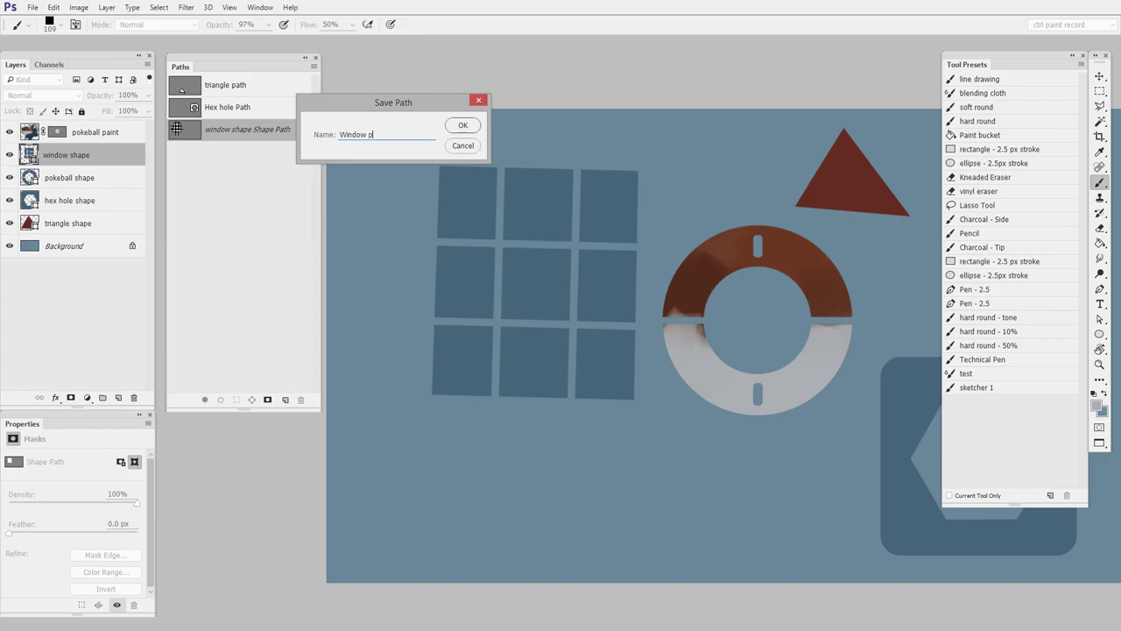
type("ath")
key("Return")
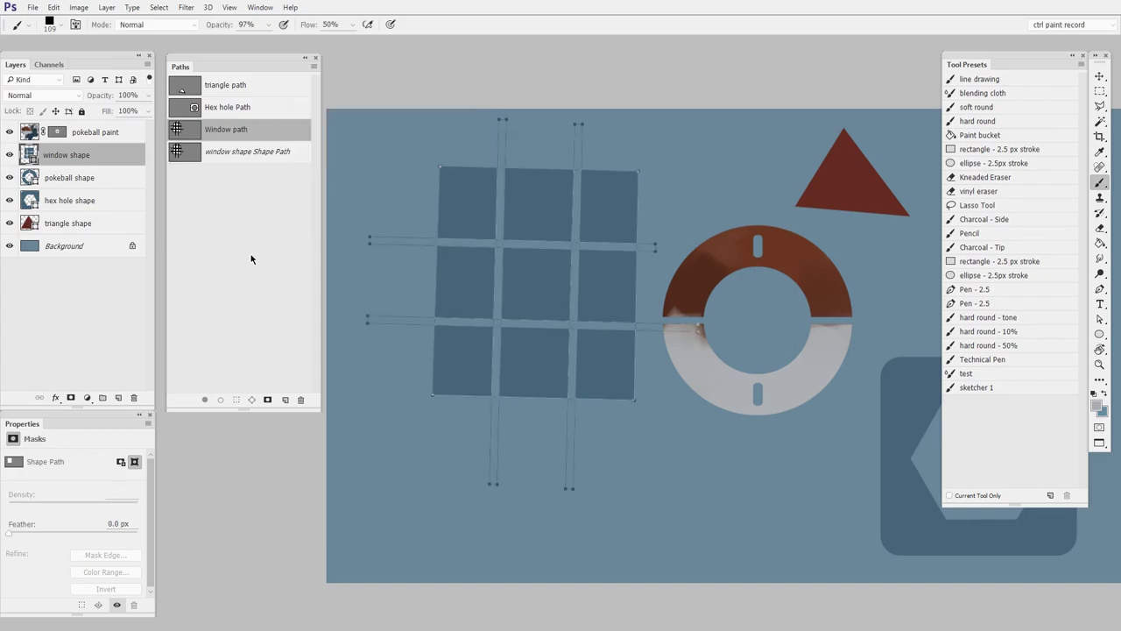
left_click(250, 254)
left_click(93, 310)
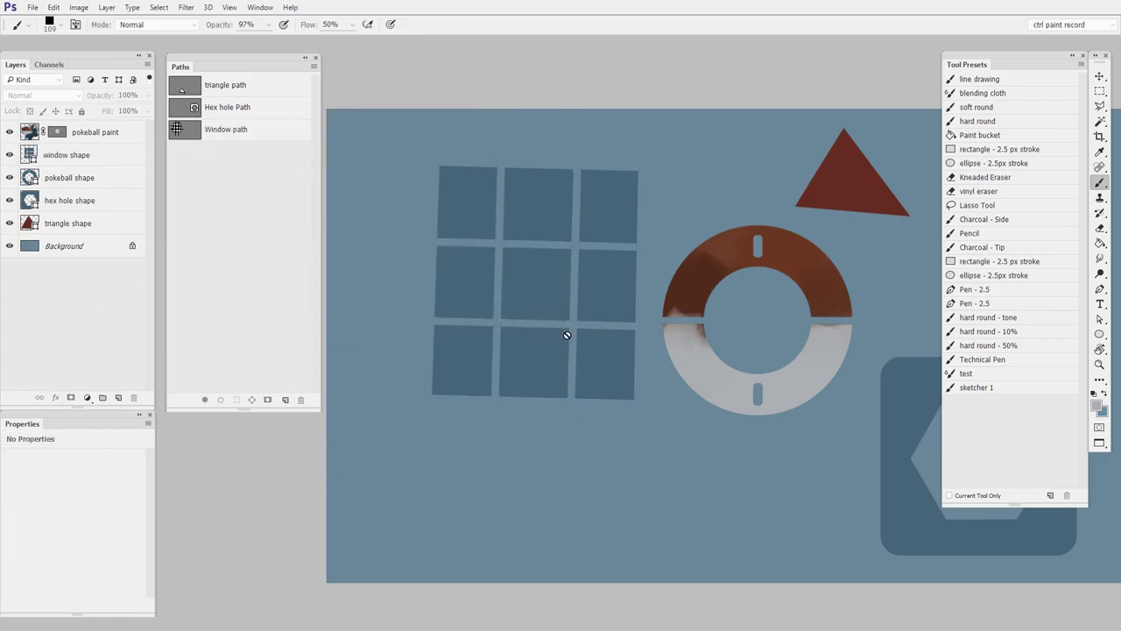
Hide the window shape layer and paint broad brown strokes on a new Layer 1
left_click(9, 155)
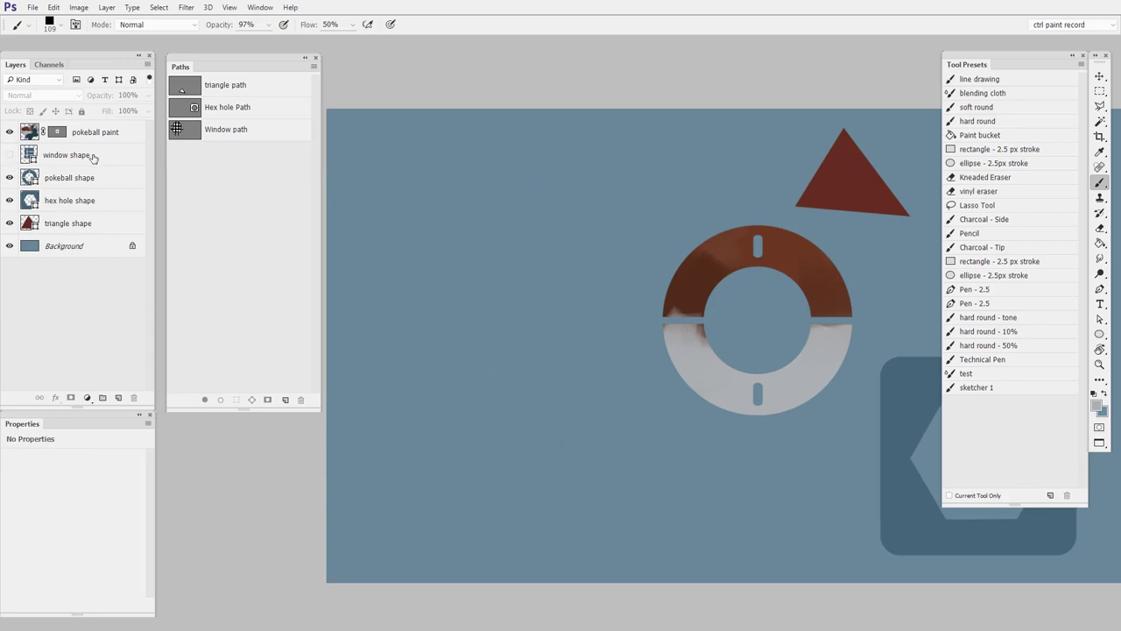
key("ctrl+shift+alt+n")
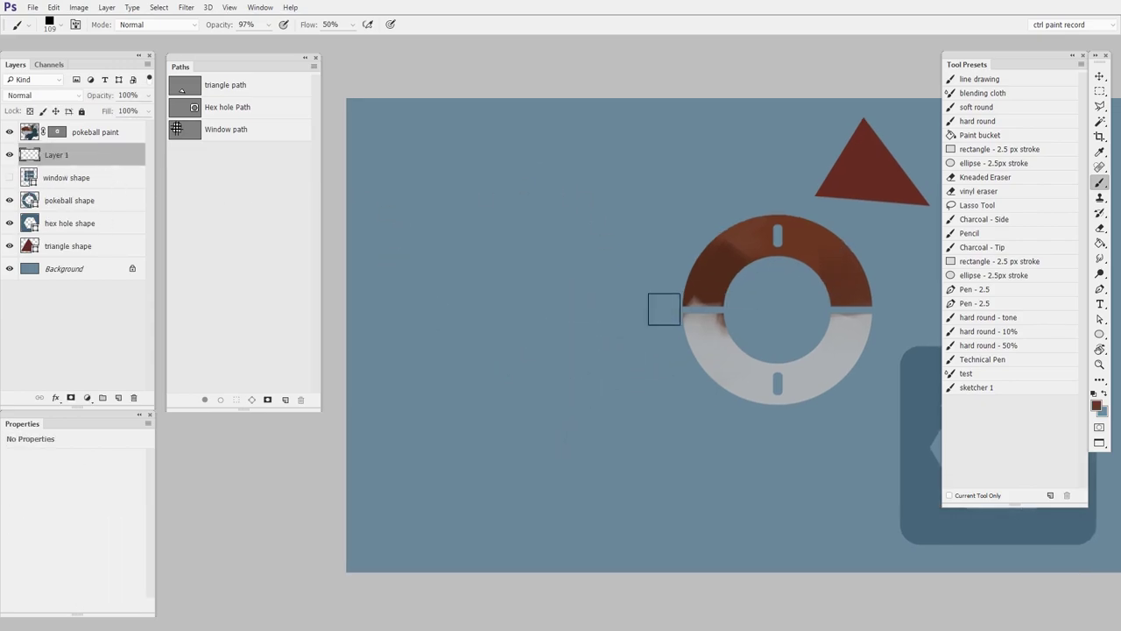
mouse_move(440, 325)
left_mouse_down()
mouse_move(488, 238)
mouse_move(542, 319)
mouse_move(621, 273)
mouse_move(575, 463)
mouse_move(617, 172)
mouse_move(455, 331)
mouse_move(585, 437)
mouse_move(664, 475)
mouse_move(640, 433)
mouse_move(705, 425)
left_mouse_up()
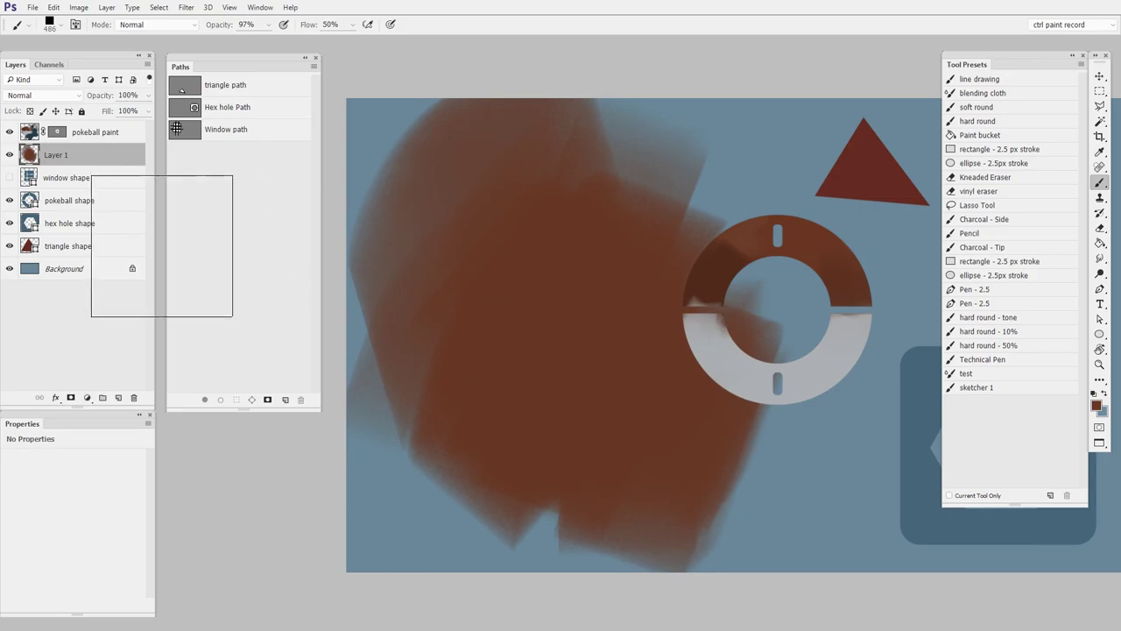
left_click(254, 132)
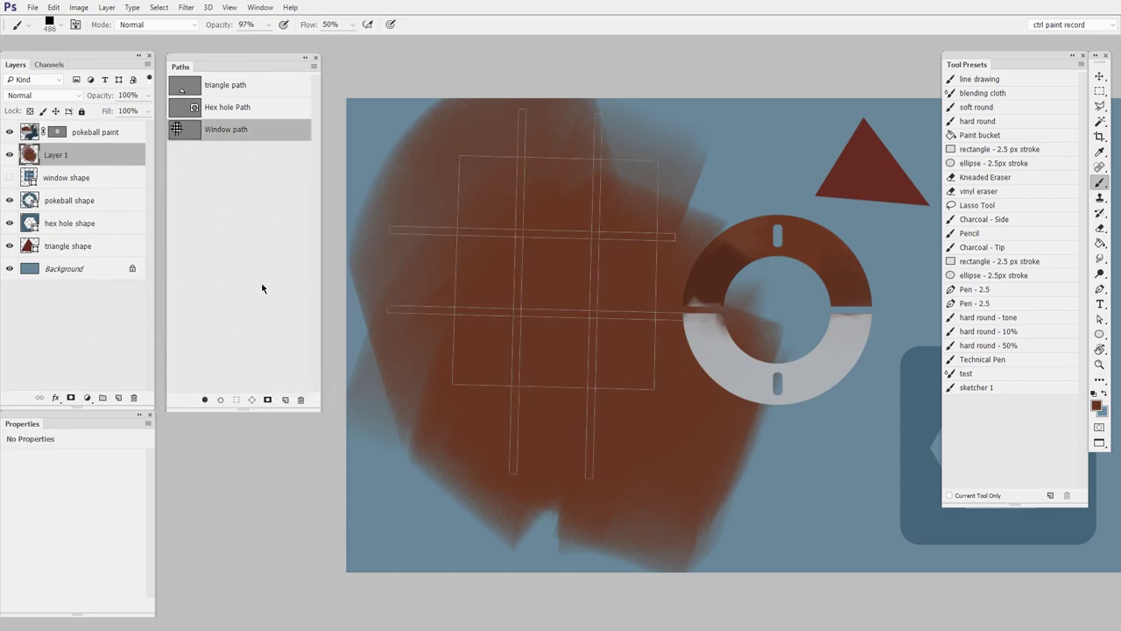
Add a Current Path vector mask from Window path to Layer 1, limiting its paint to nine panes
left_click(107, 7)
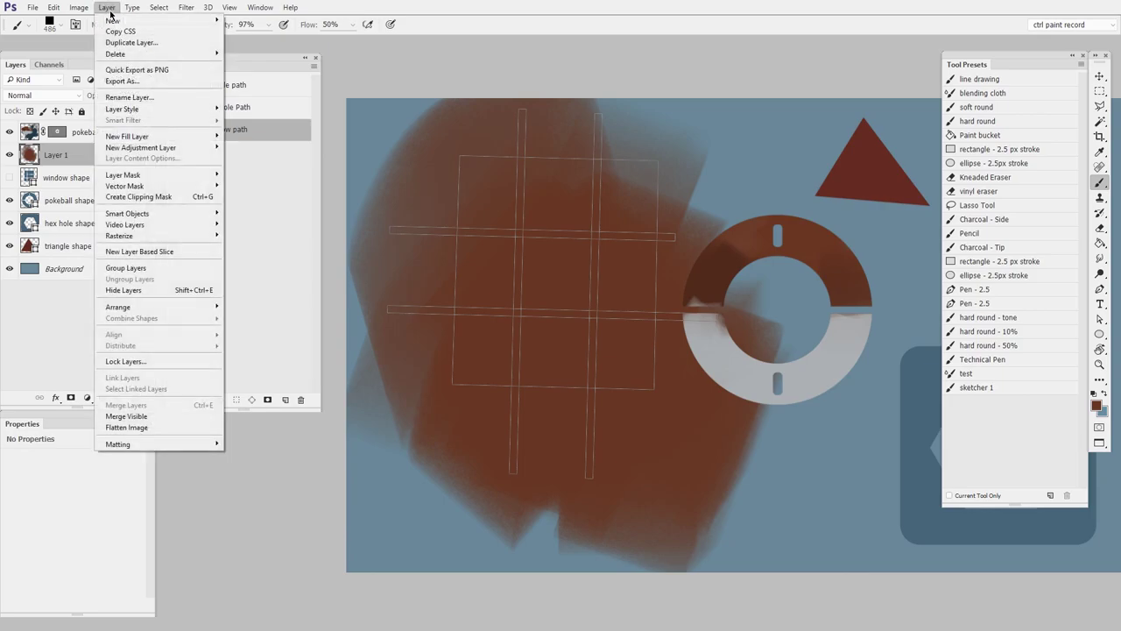
mouse_move(197, 189)
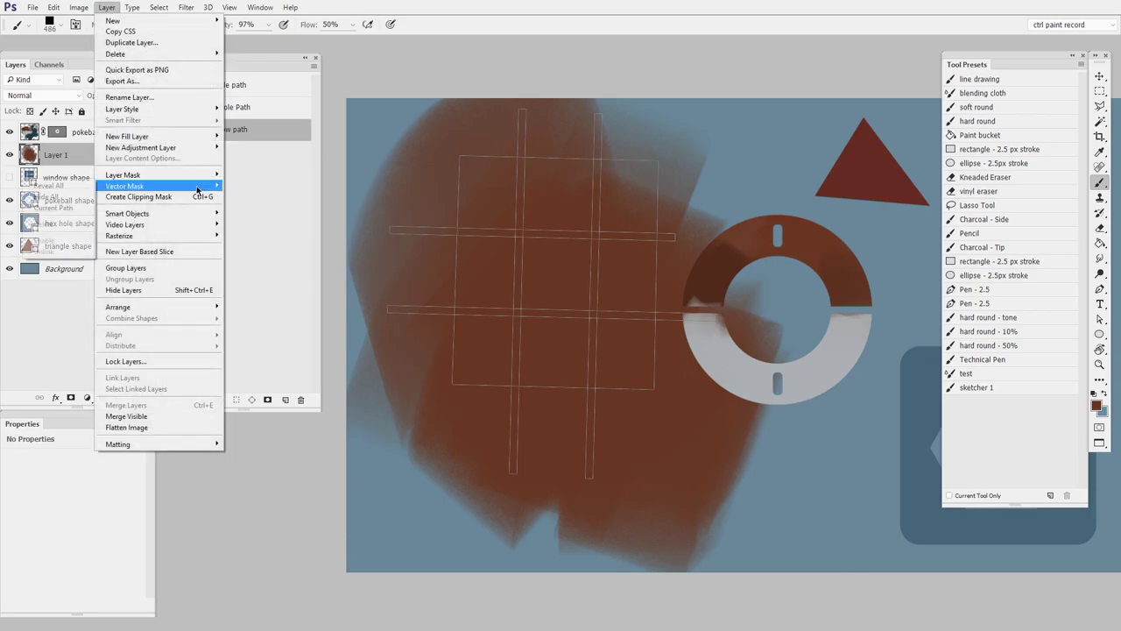
left_click(54, 208)
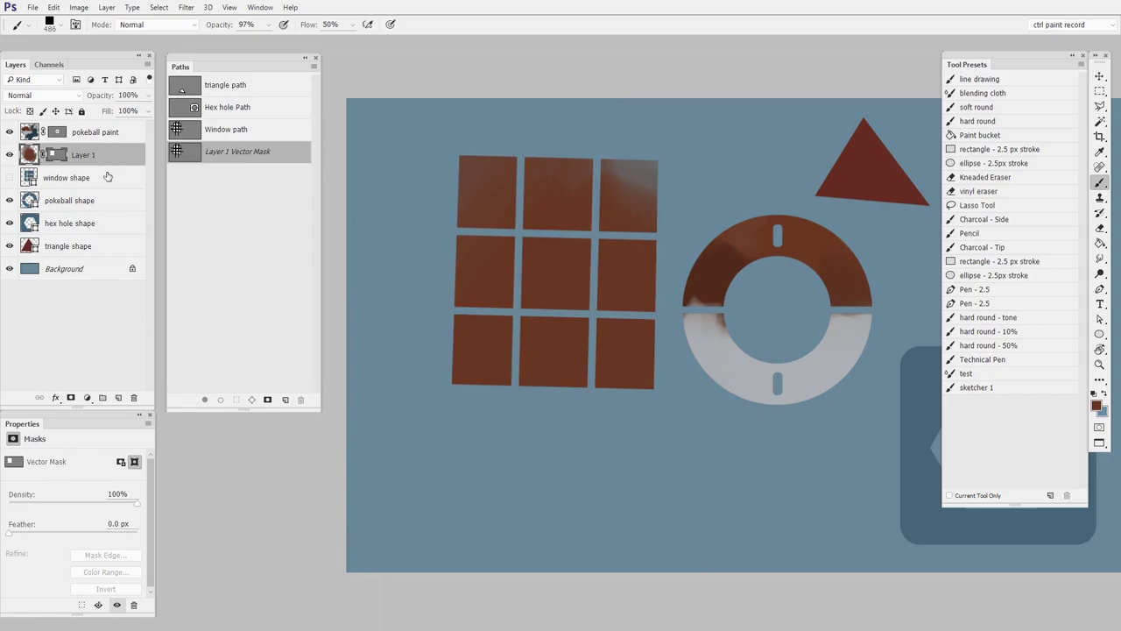
left_click_drag(675, 412, 693, 401)
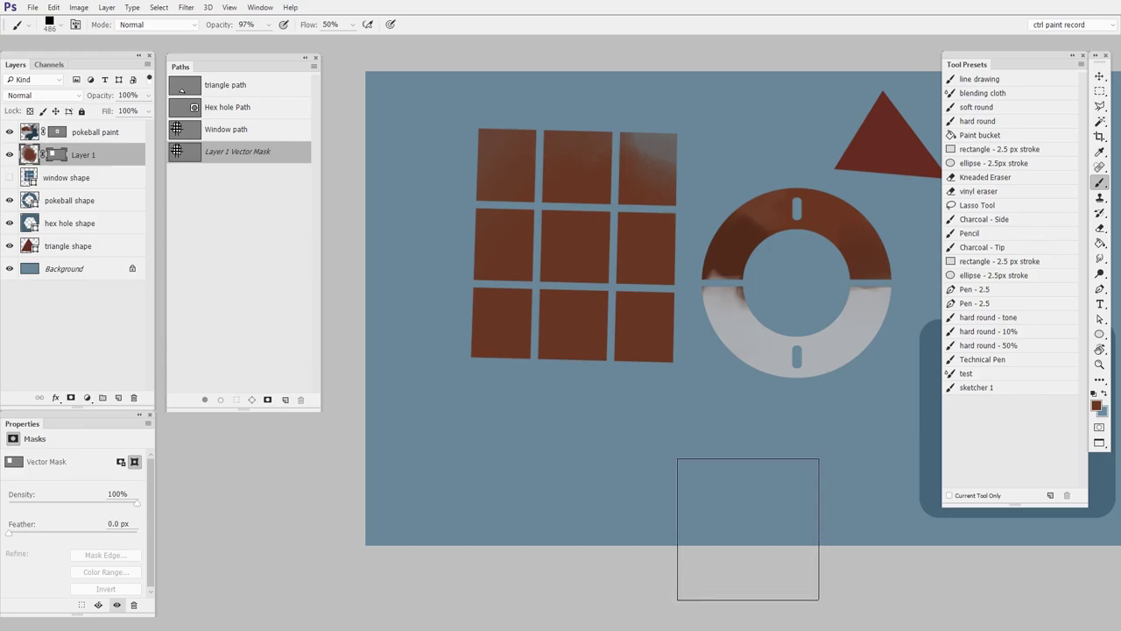
left_click_drag(749, 529, 596, 461)
left_click_drag(663, 488, 648, 450)
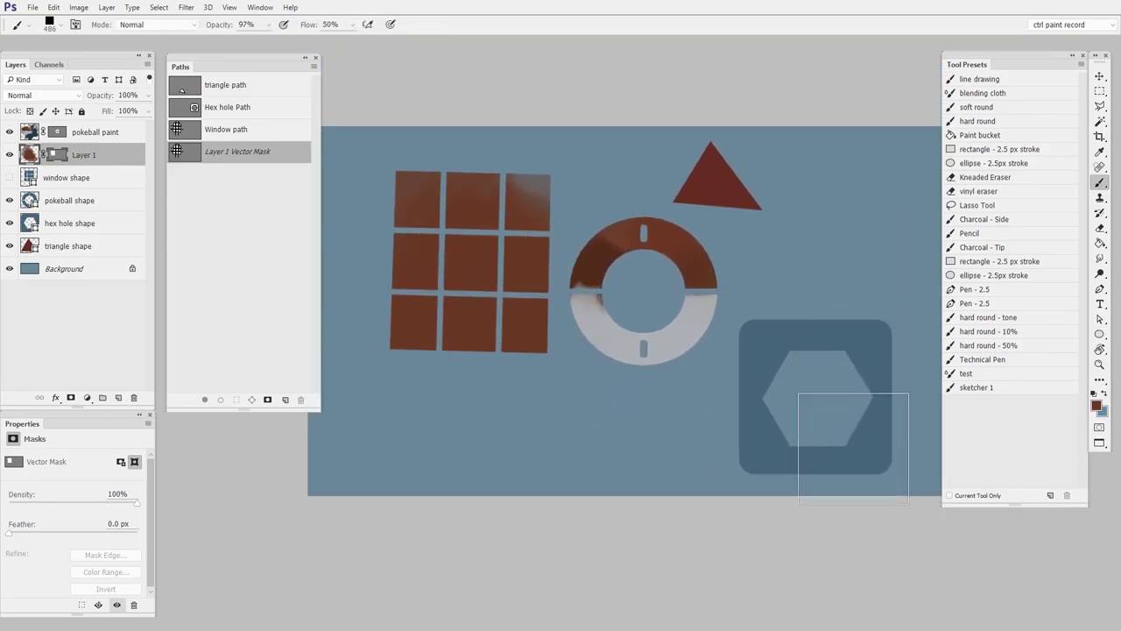